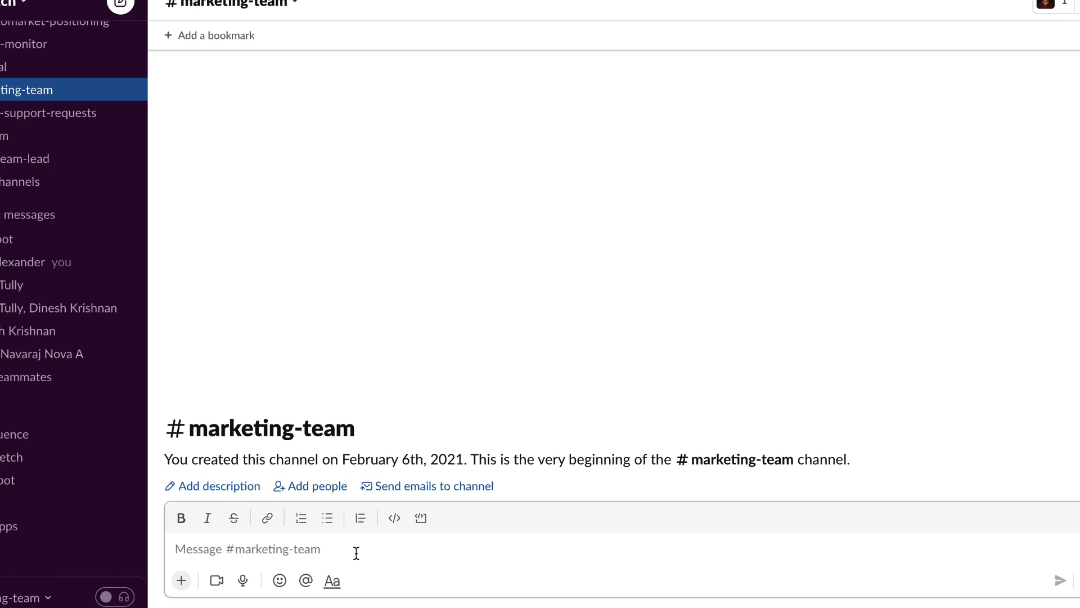
Run the /df command with the search term "industries" in the #marketing-team channel
click(181, 580)
text(df)
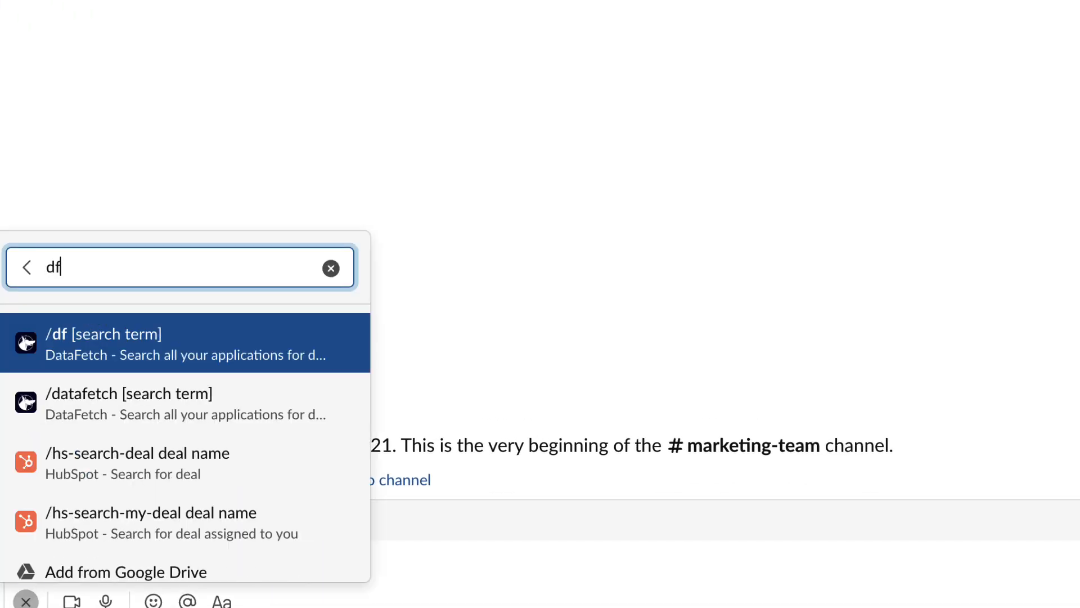
key(Return)
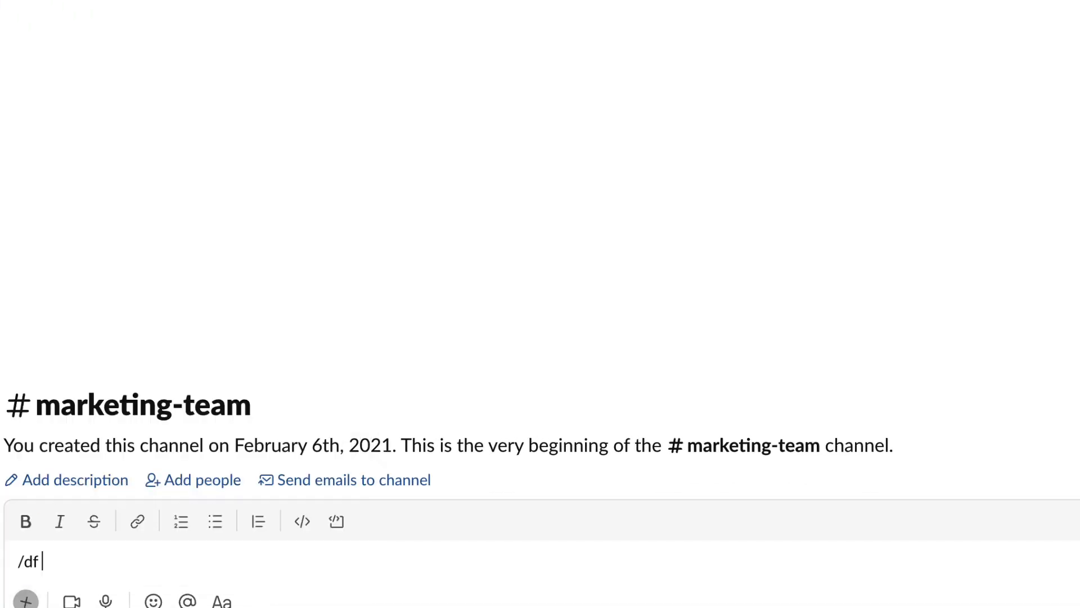
text(industries)
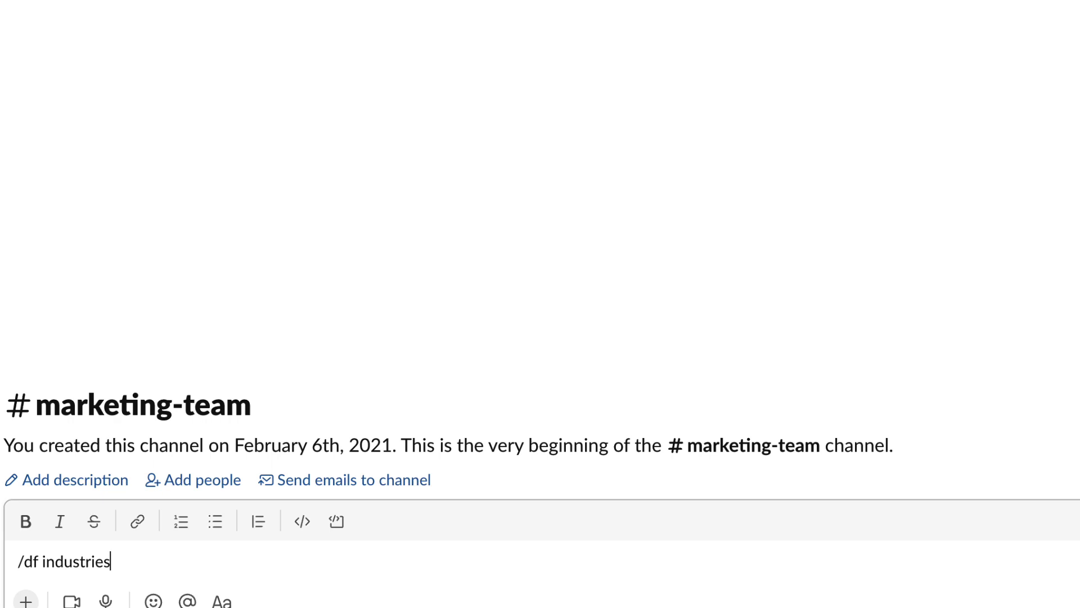
key(Return)
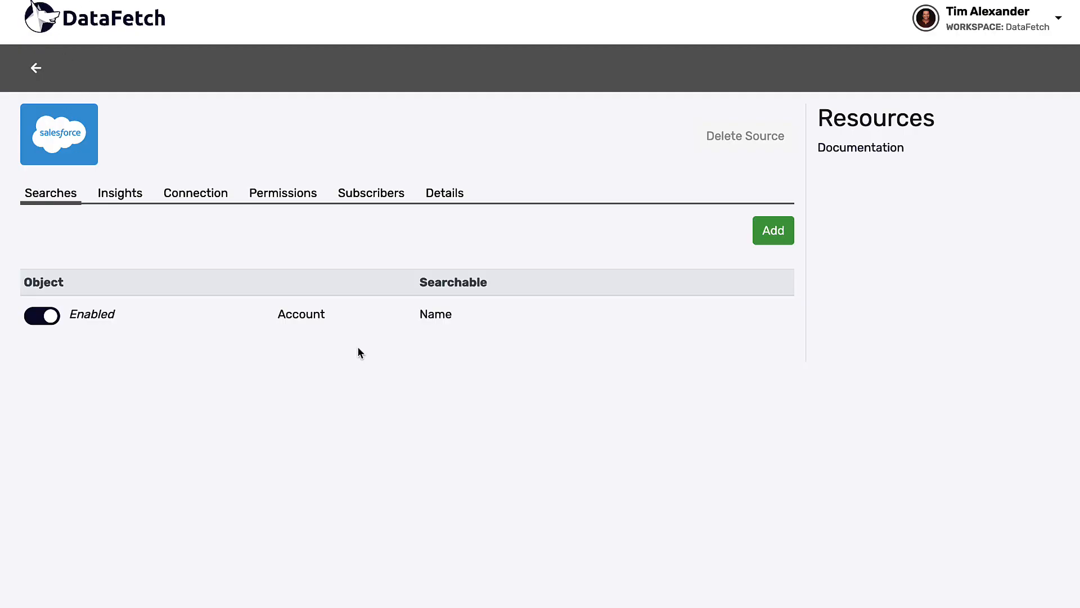
In DataFetch's Salesforce source, edit the Account search and set its result object type icon to sfdc_icon_account_120x120
mouse_move(569, 317)
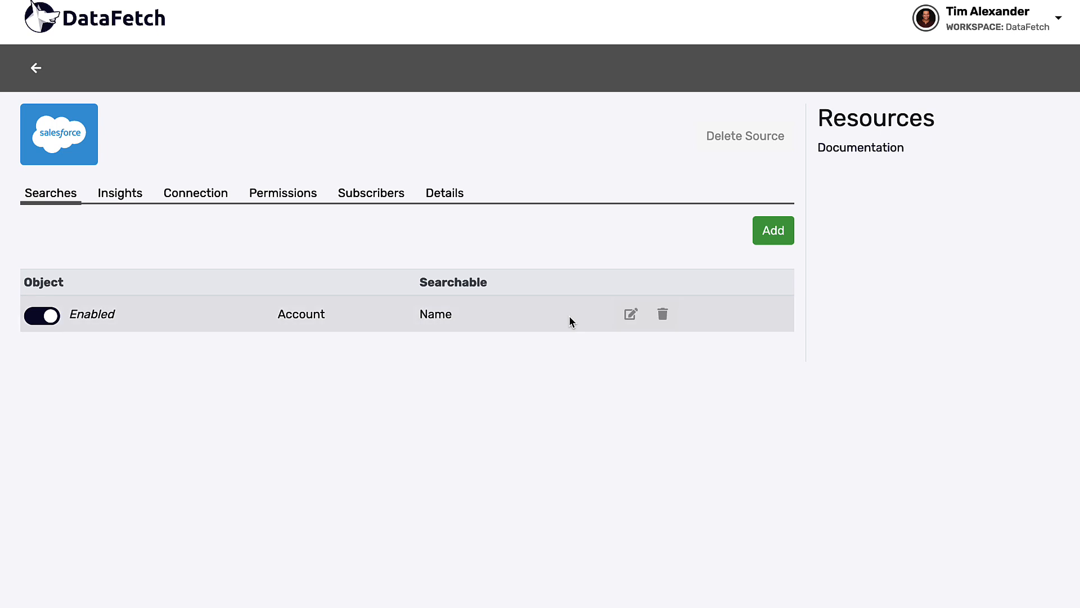
click(630, 316)
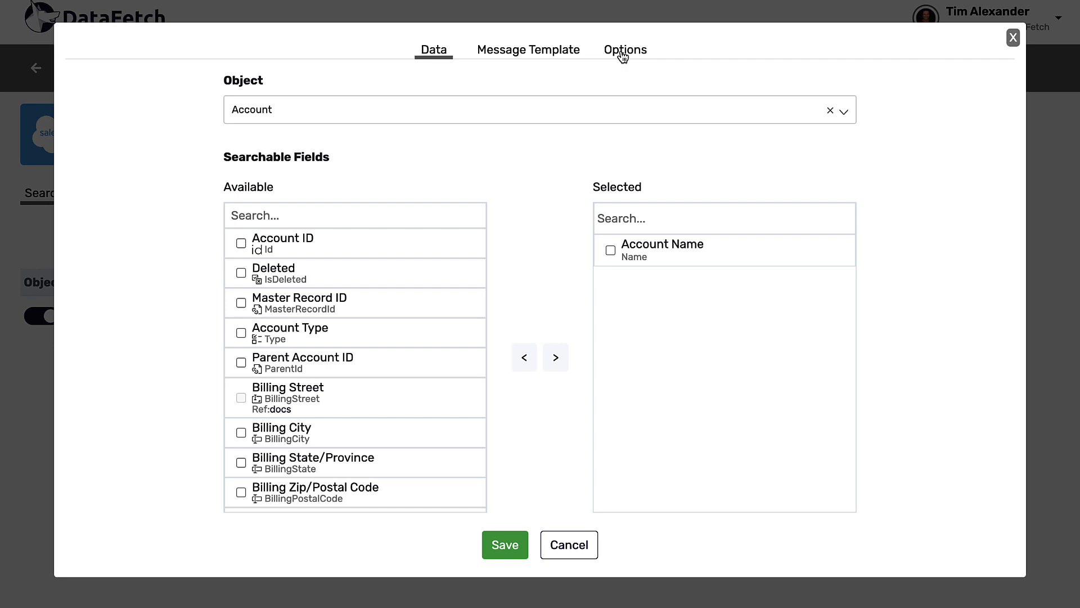
click(623, 57)
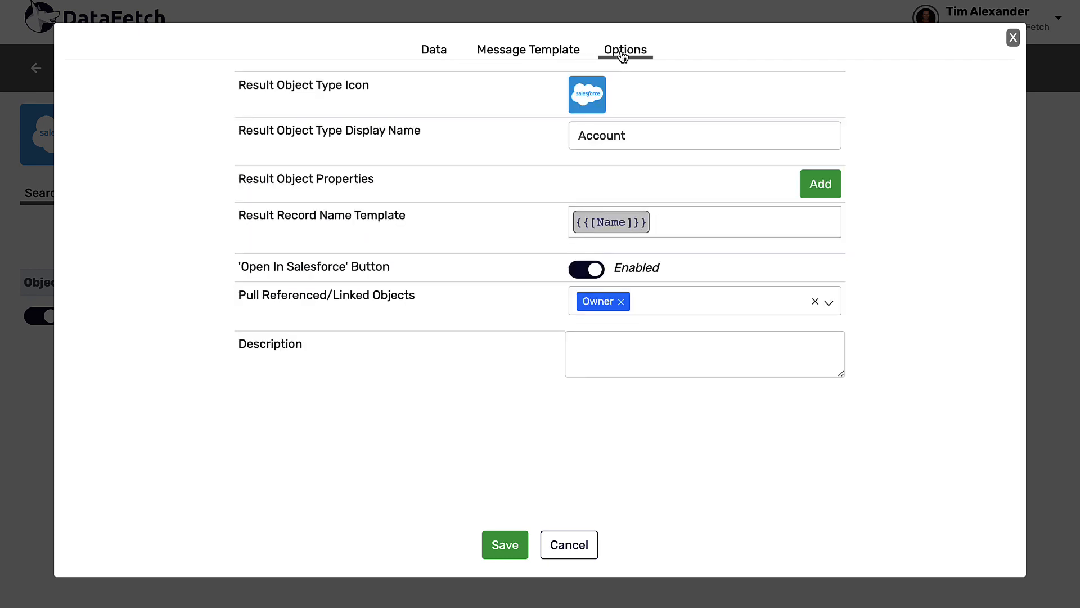
click(596, 90)
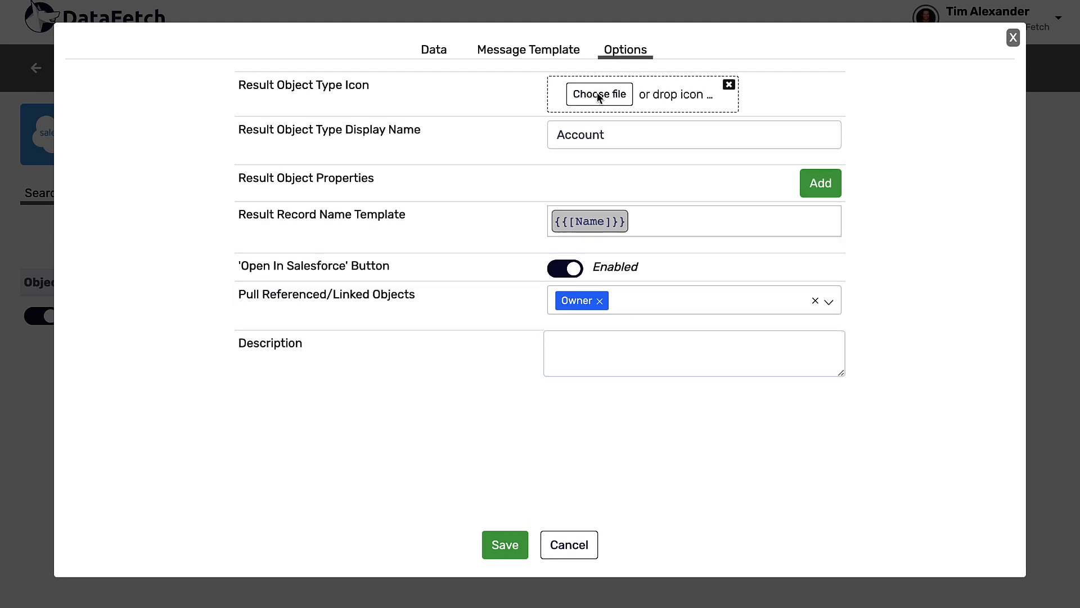
click(599, 94)
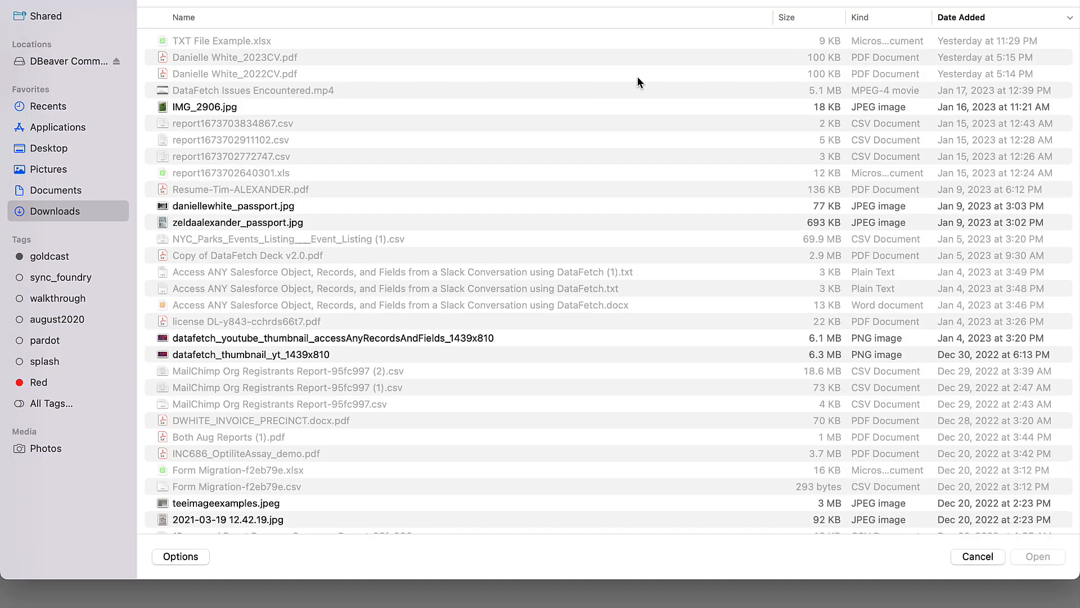
text(sfdc account)
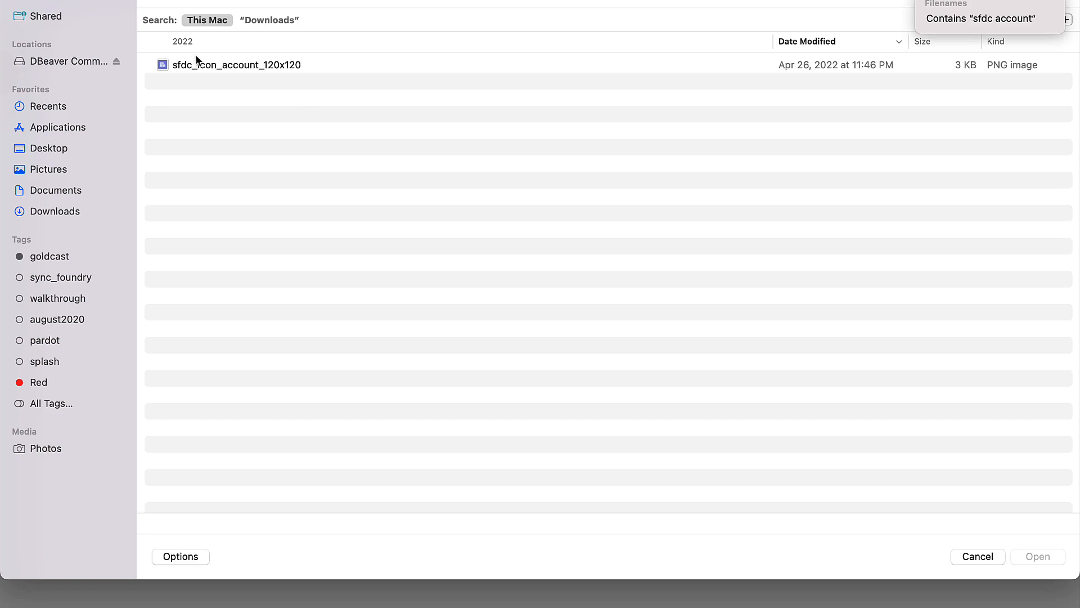
click(210, 62)
click(1051, 558)
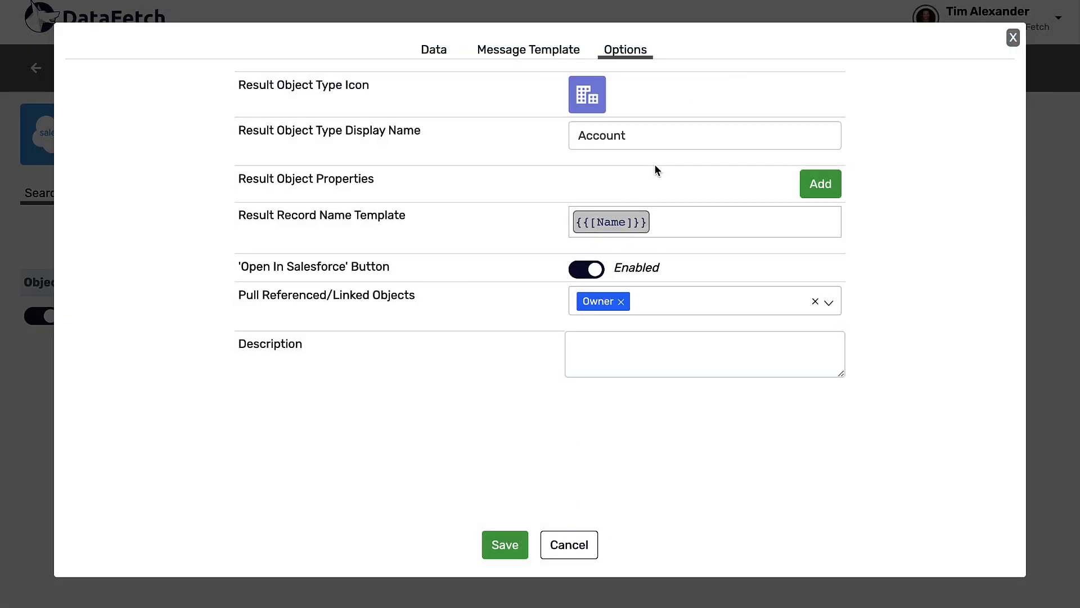
Set the result object type display name to Company and save the Account search
click(583, 135)
double_click(584, 136)
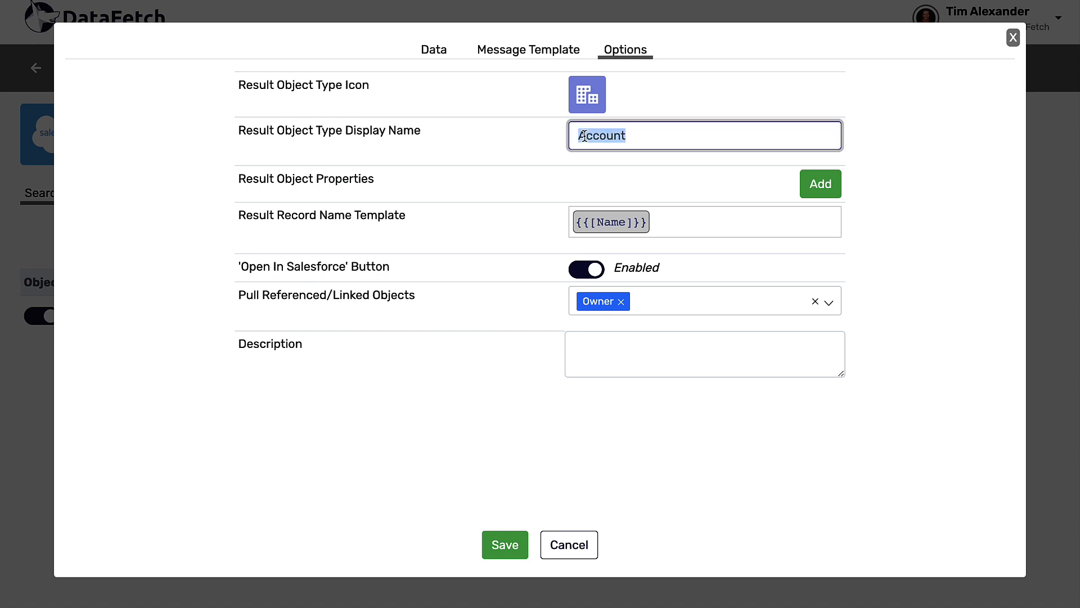
text(Company)
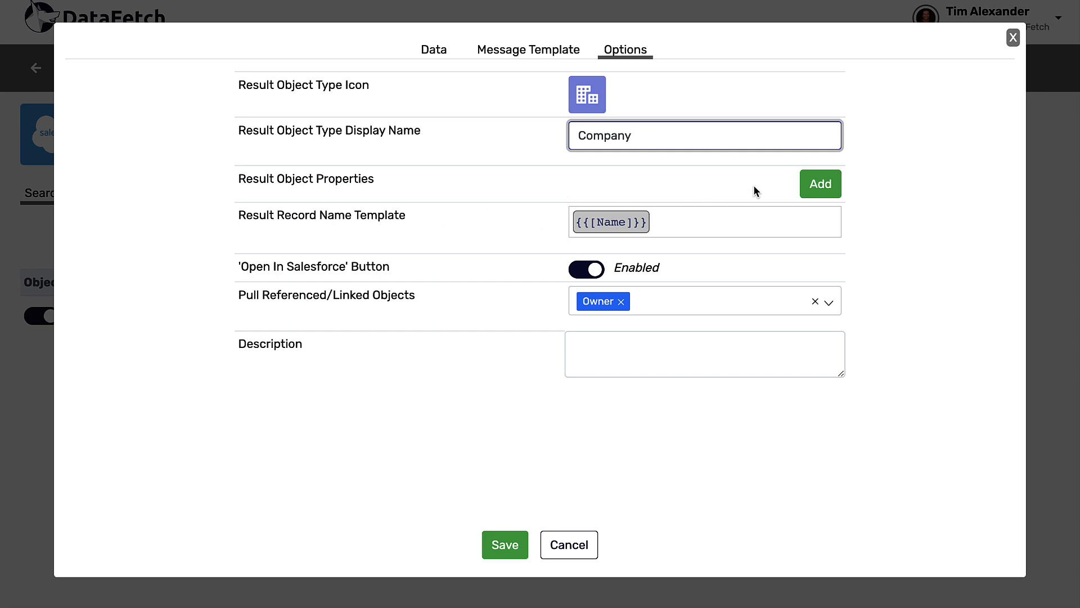
click(672, 228)
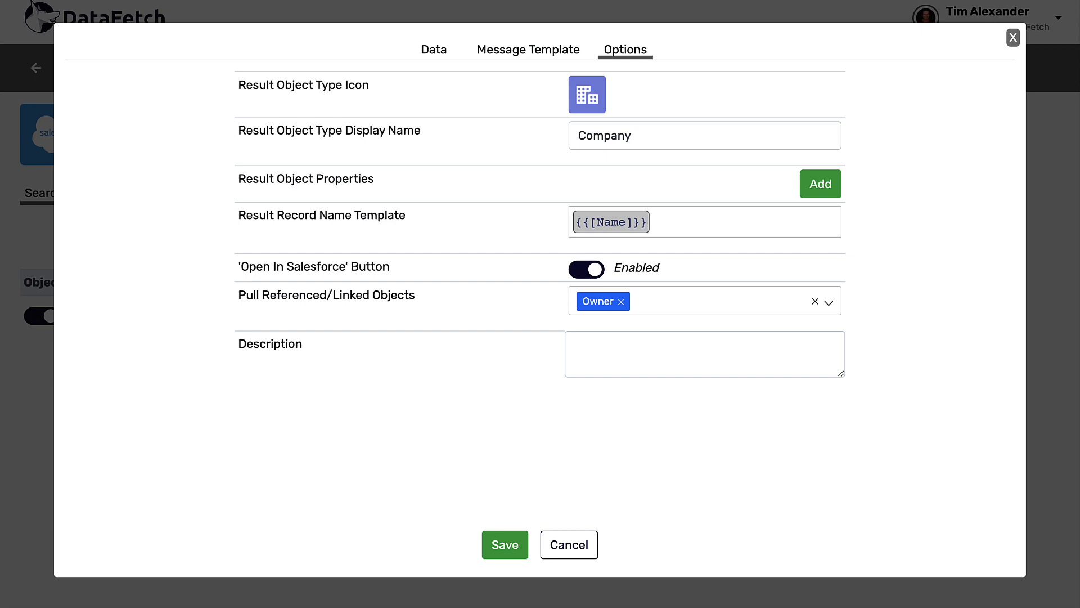
click(497, 553)
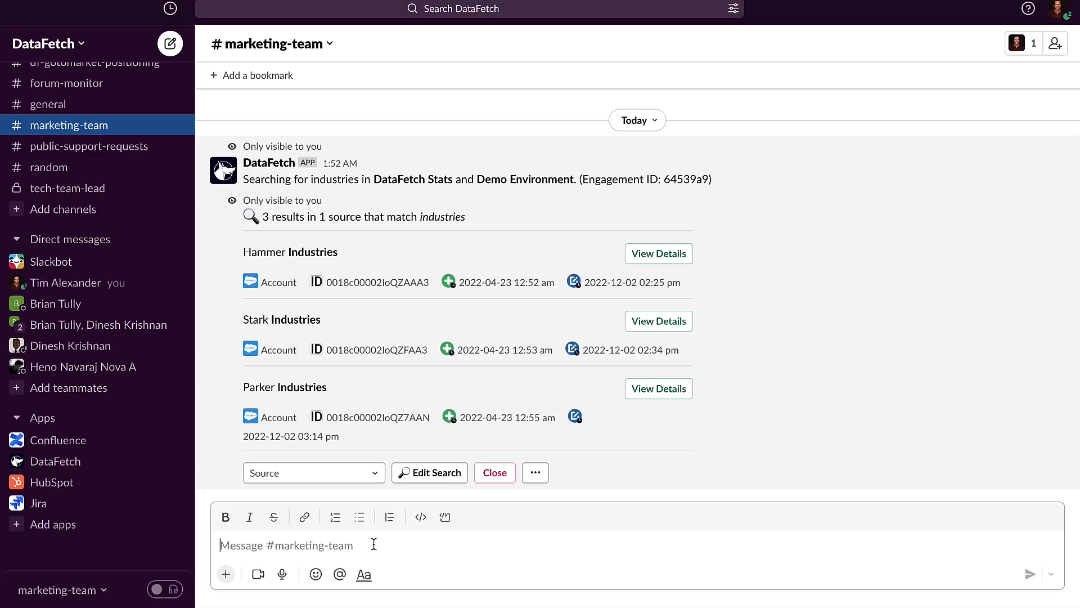
In Slack's #marketing-team channel, run /df industries again to check the customized result icon and object name
text(/df industries)
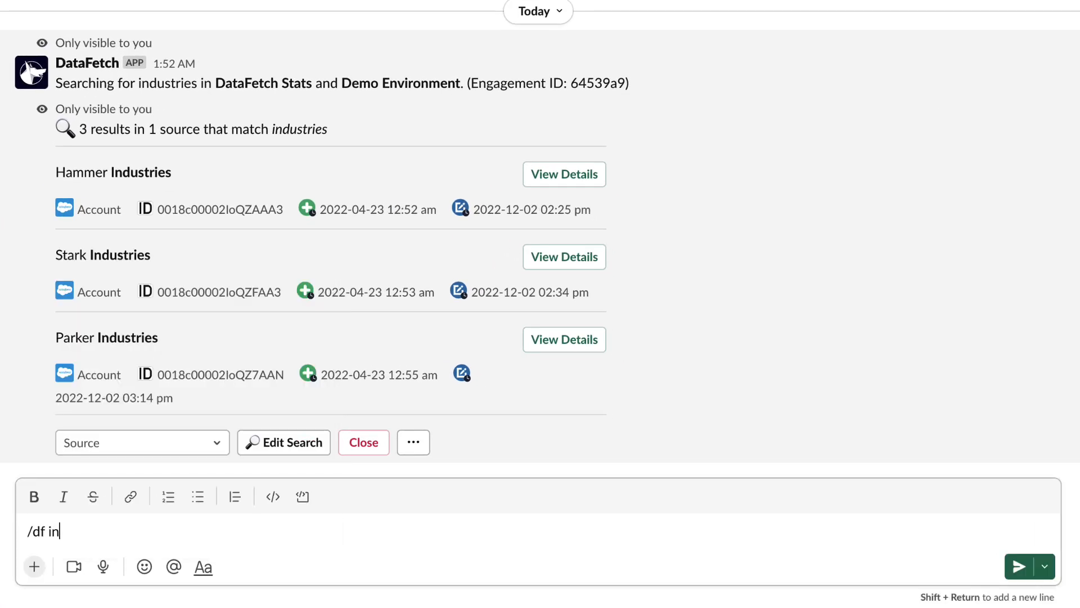
key(Return)
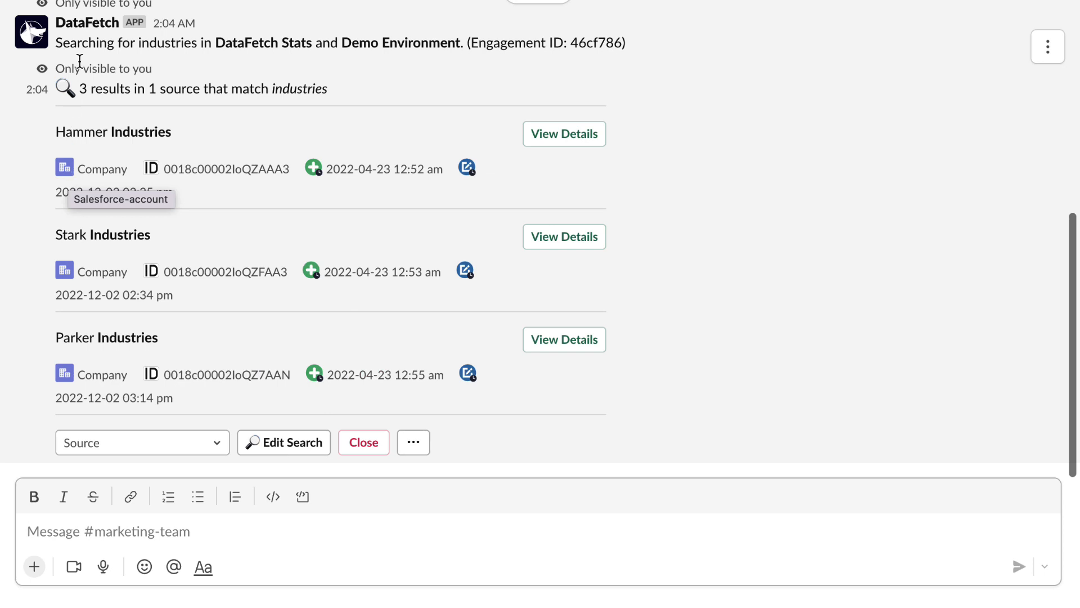
click(514, 436)
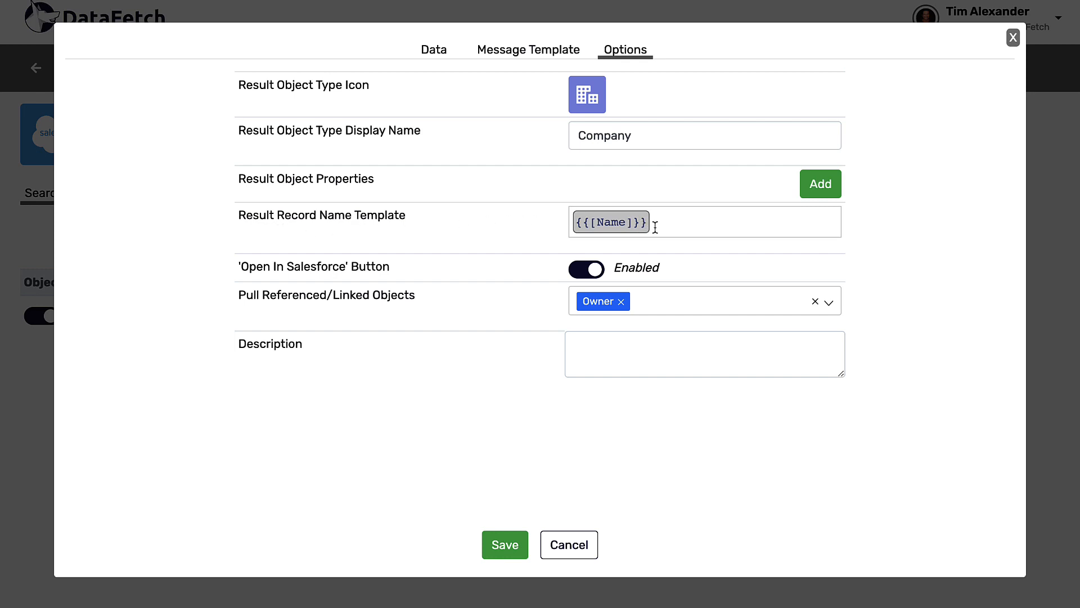
In DataFetch's Account search options, extend the result record name template to {{[Name]}} - {{[Type]}}, copying the Type field from the message template
drag(655, 226, 595, 220)
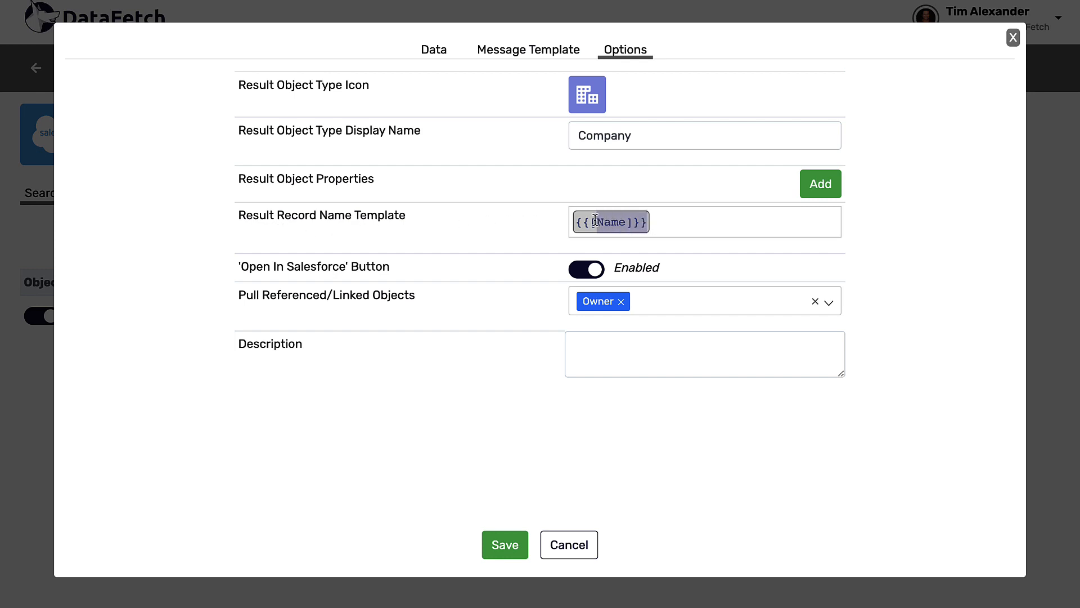
click(595, 220)
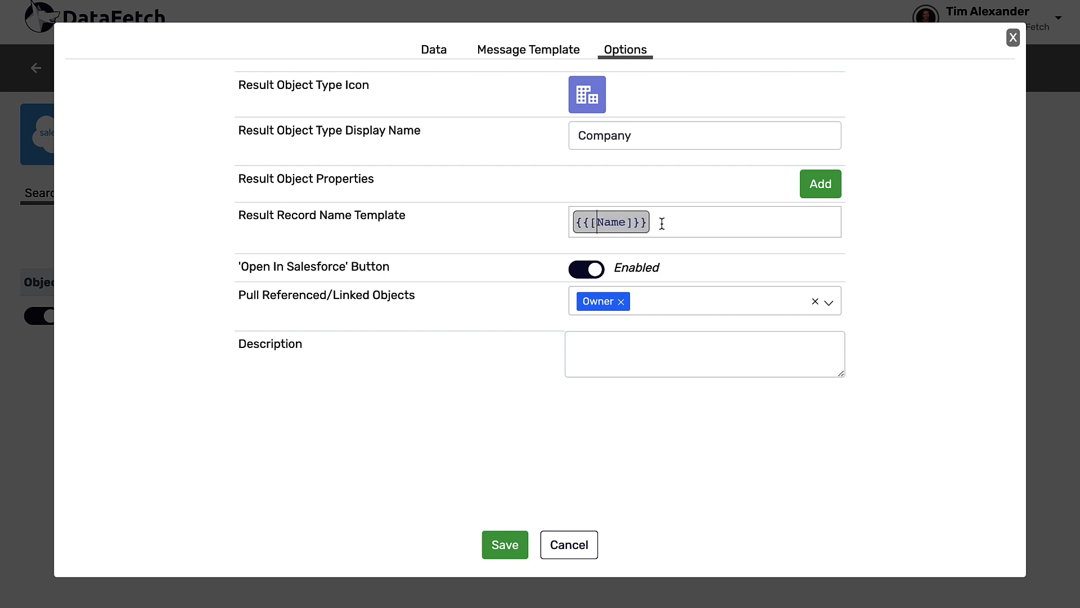
click(554, 52)
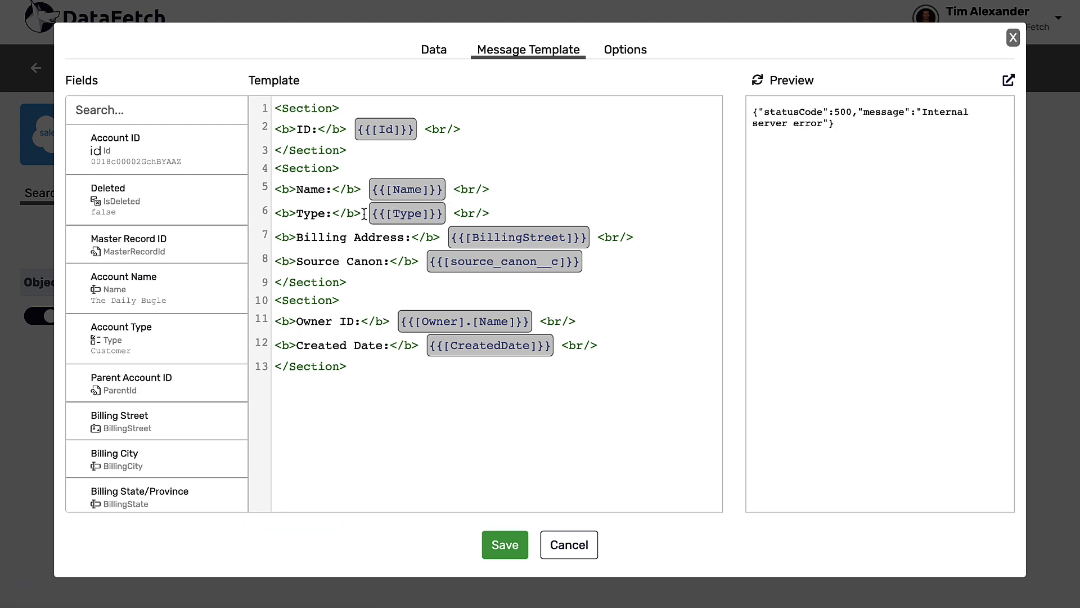
drag(364, 215, 446, 211)
key(ctrl+c)
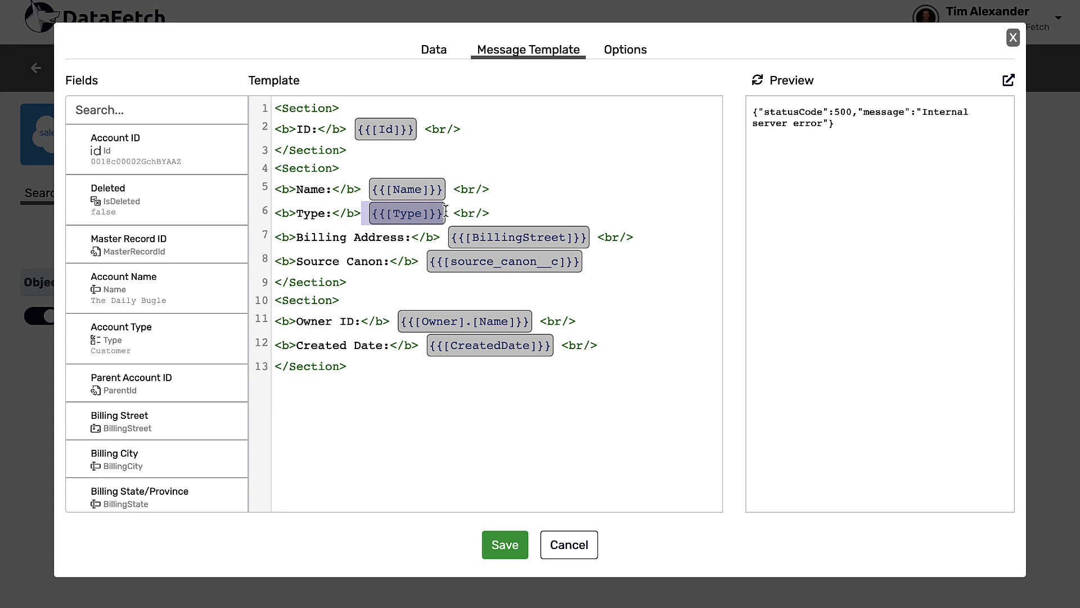
click(632, 48)
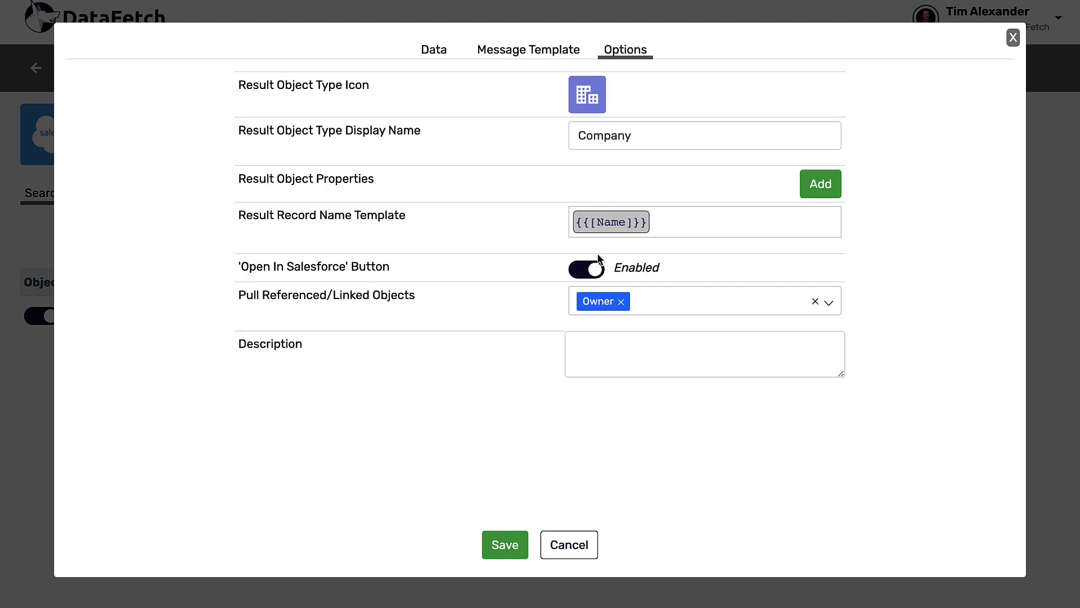
click(679, 226)
text(-)
key(ctrl+v)
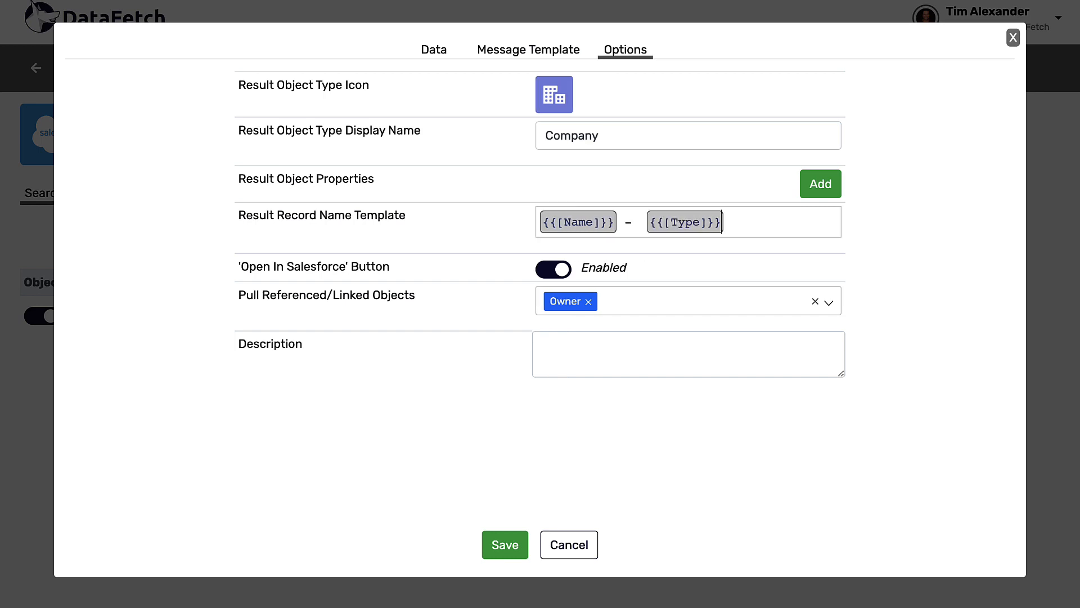
Save the record name template and refresh the latest industries search results in Slack
click(500, 545)
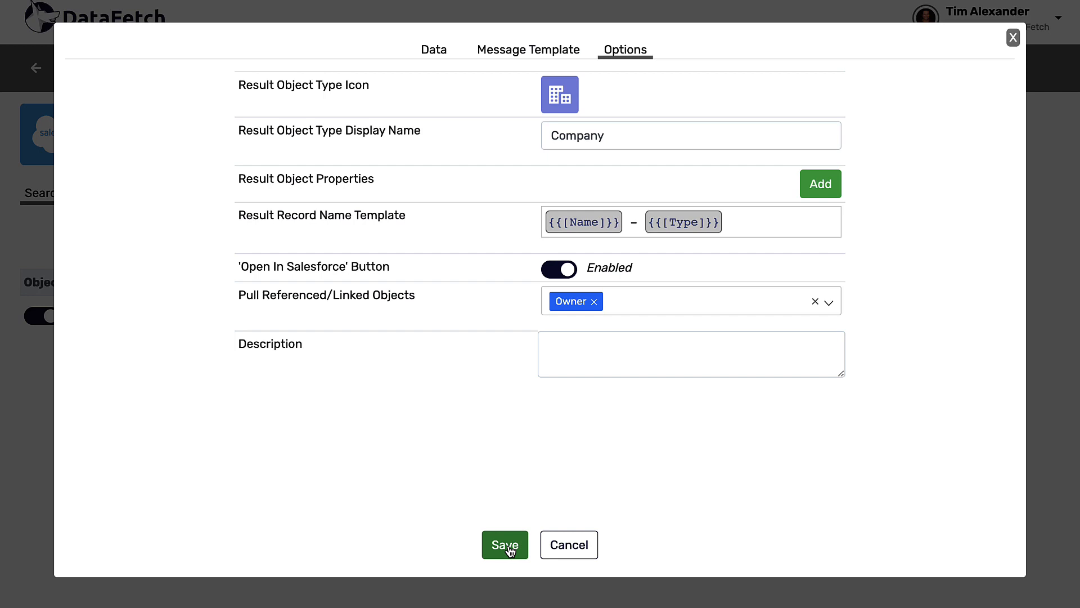
click(510, 549)
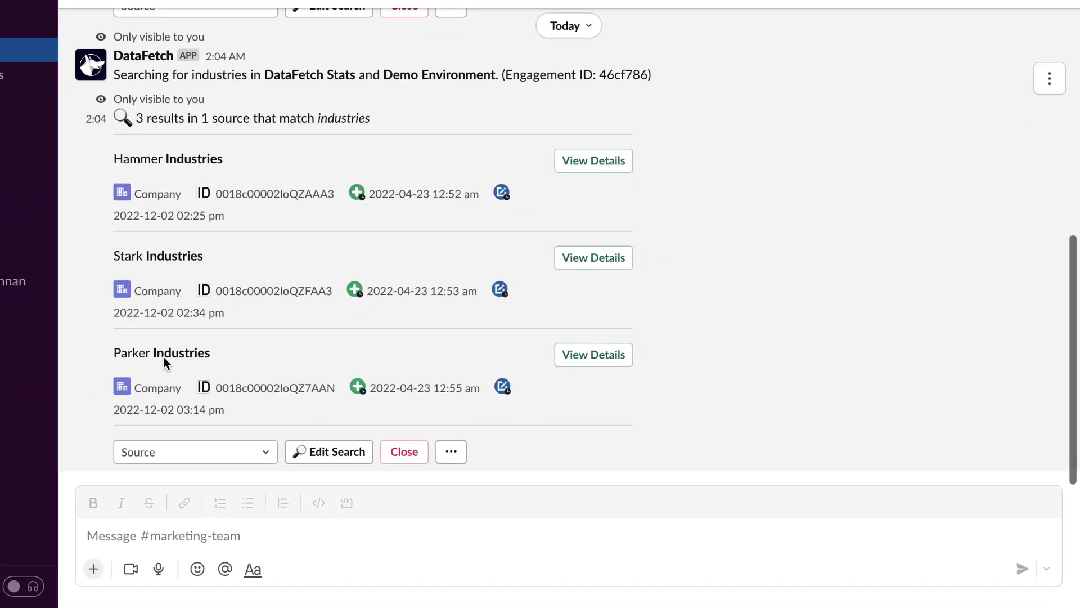
click(412, 445)
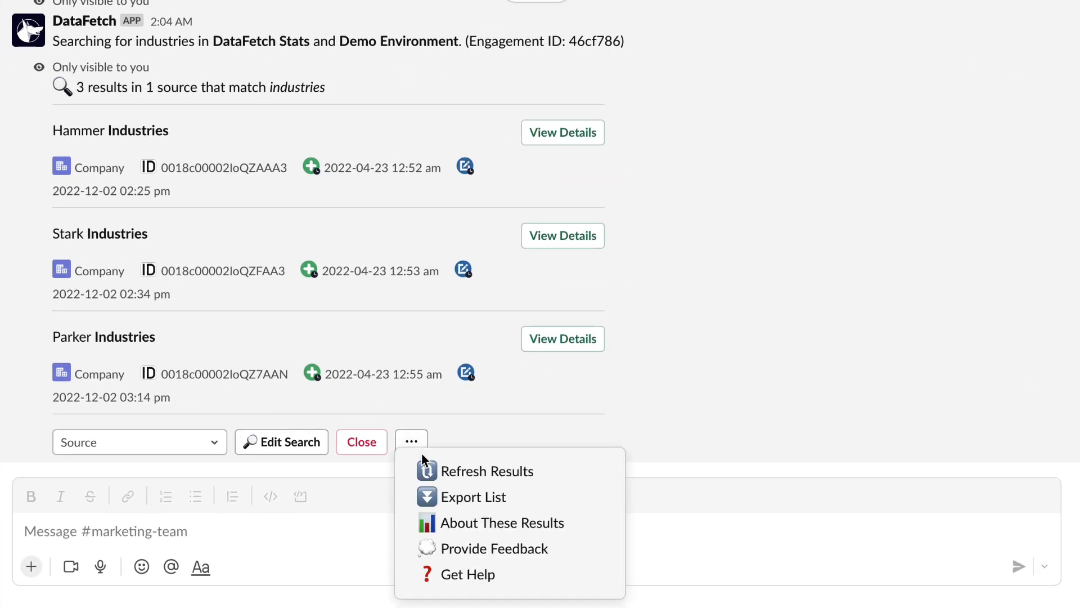
click(434, 468)
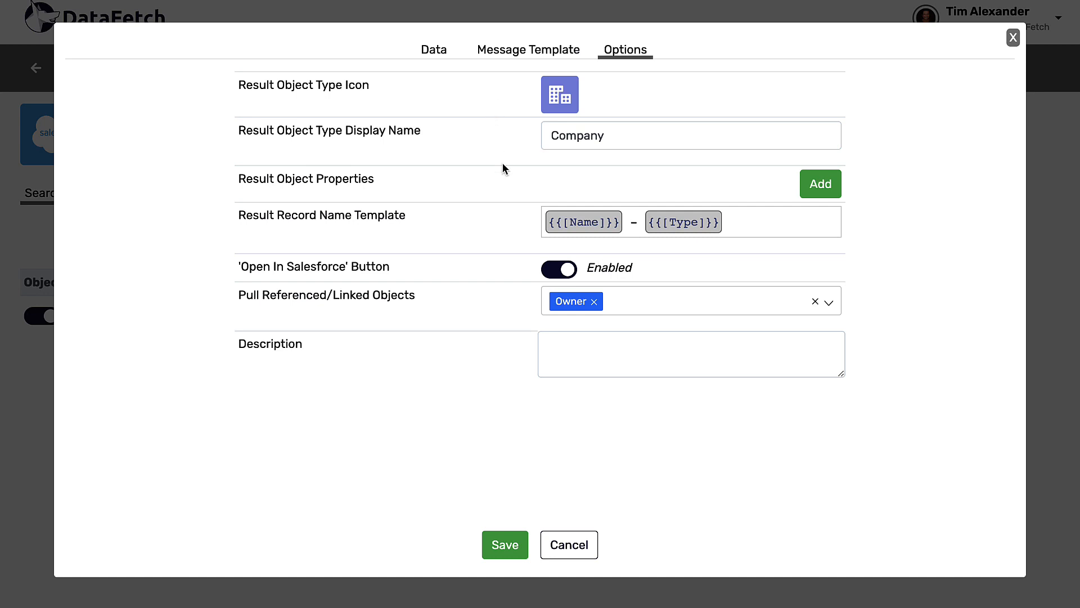
In DataFetch, add a result object property named Source Canon with the {{[source_canon__c]}} field copied from the message template
click(525, 61)
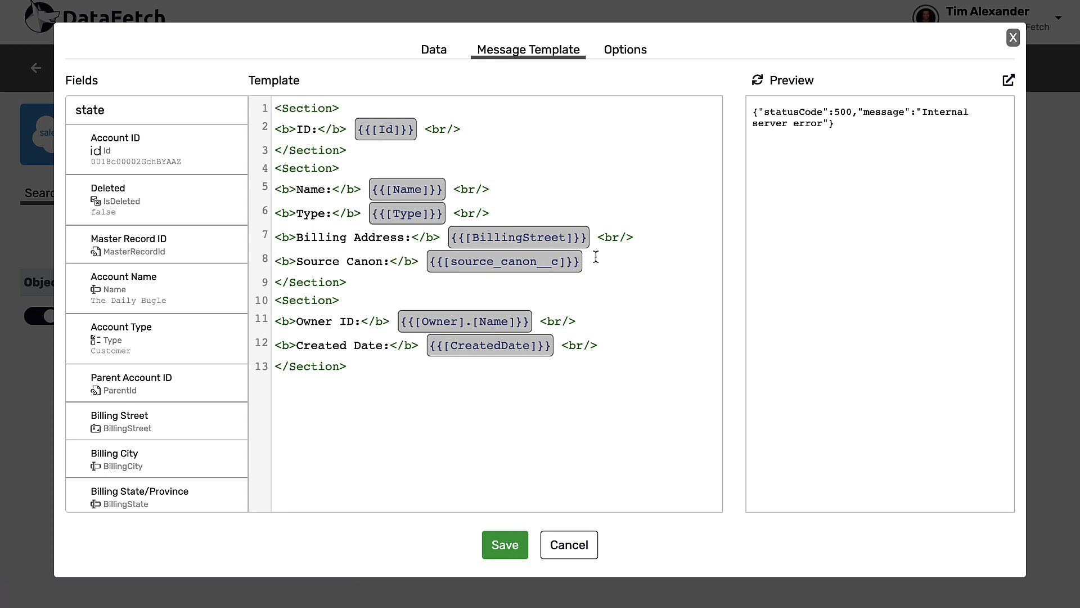
drag(595, 258, 430, 261)
key(ctrl+c)
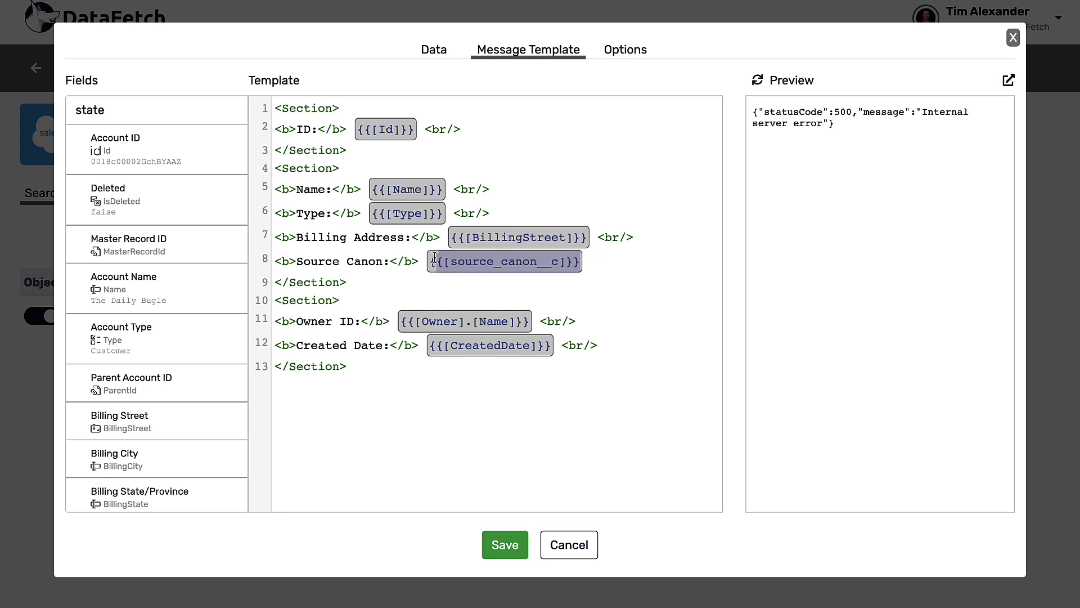
click(625, 55)
click(820, 184)
click(603, 218)
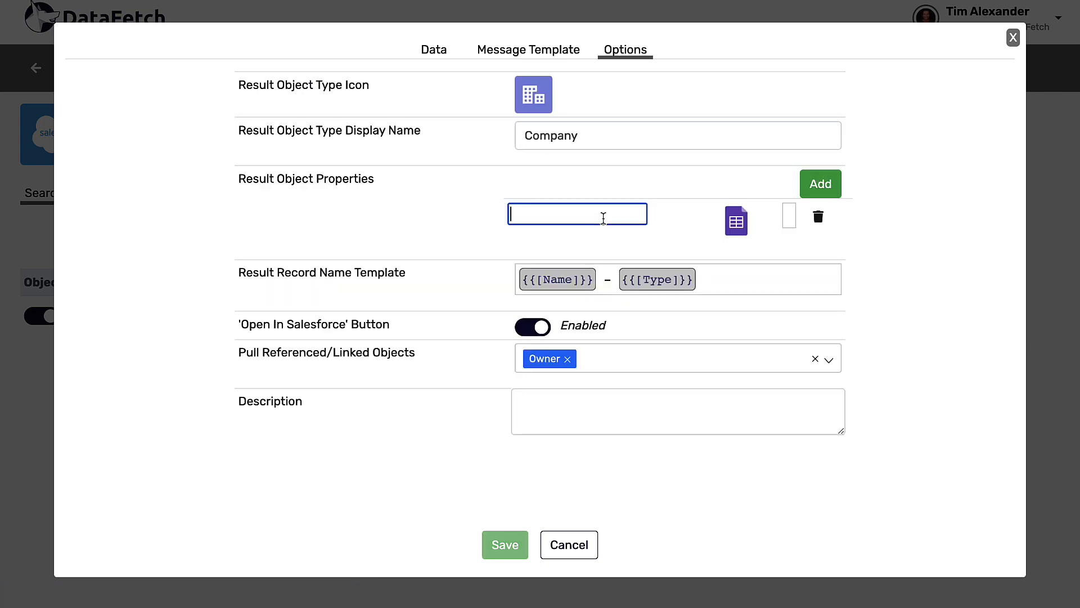
text(Source Canon)
mouse_move(736, 222)
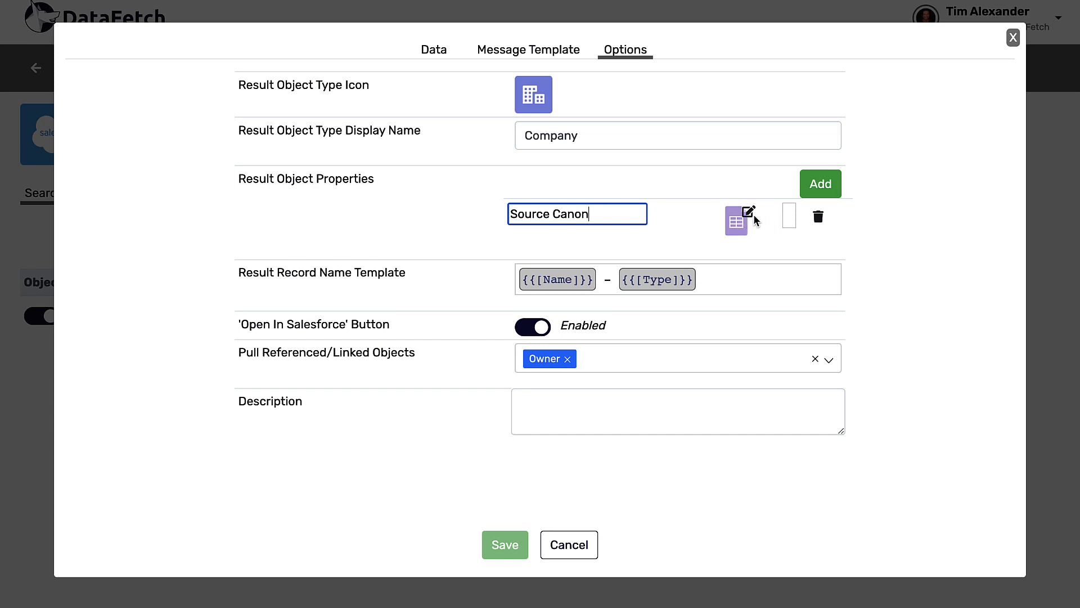
click(787, 216)
key(ctrl+v)
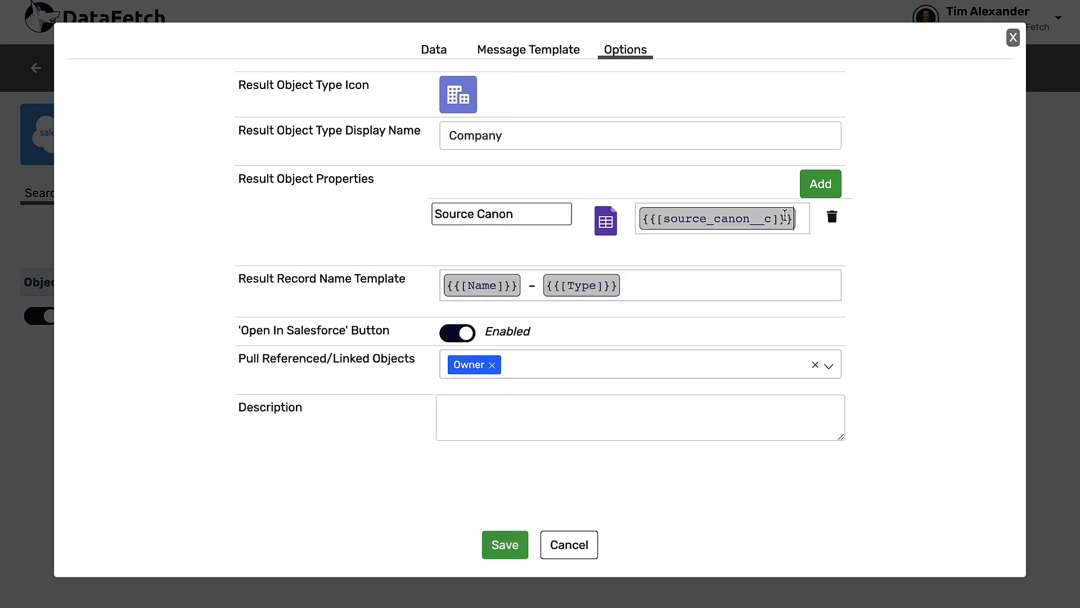
Save the new result object property and refresh the industries results in Slack
click(509, 546)
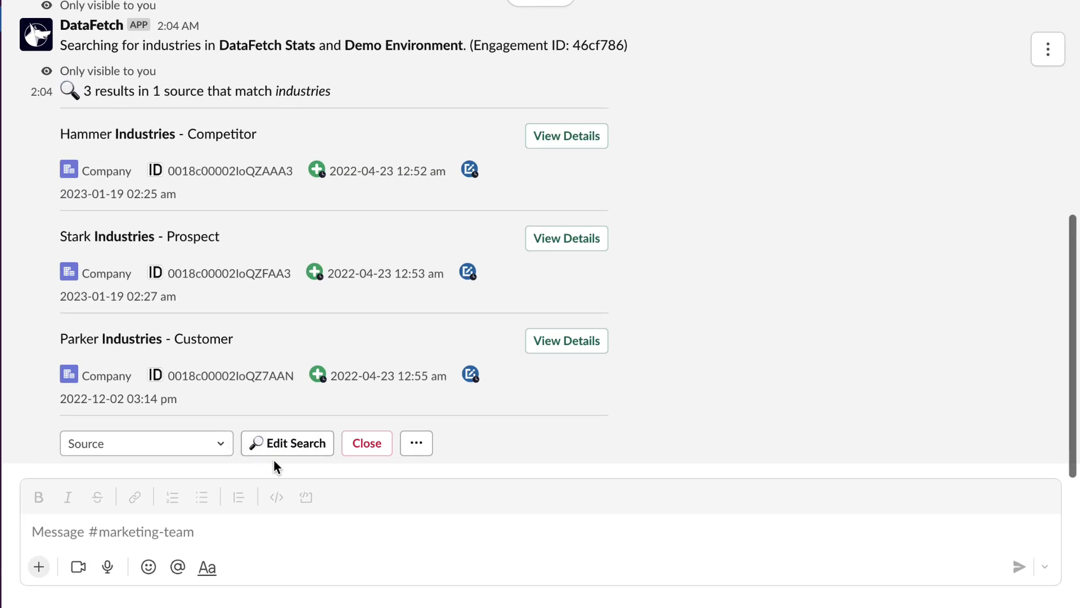
click(415, 443)
click(434, 477)
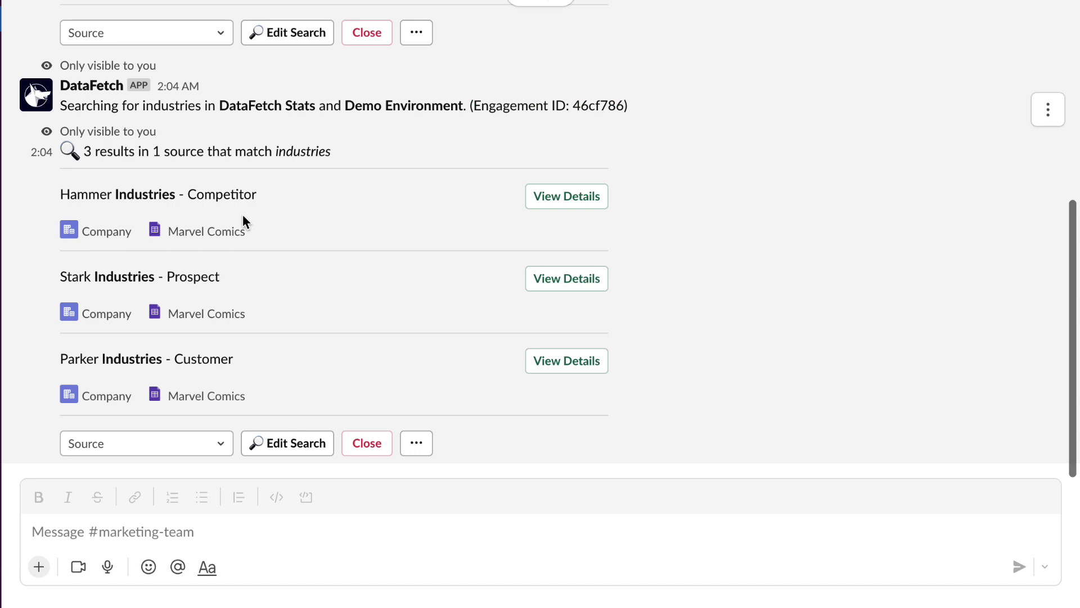
Run a DataFetch search for odin in the marketing-team channel with /df odin
click(136, 539)
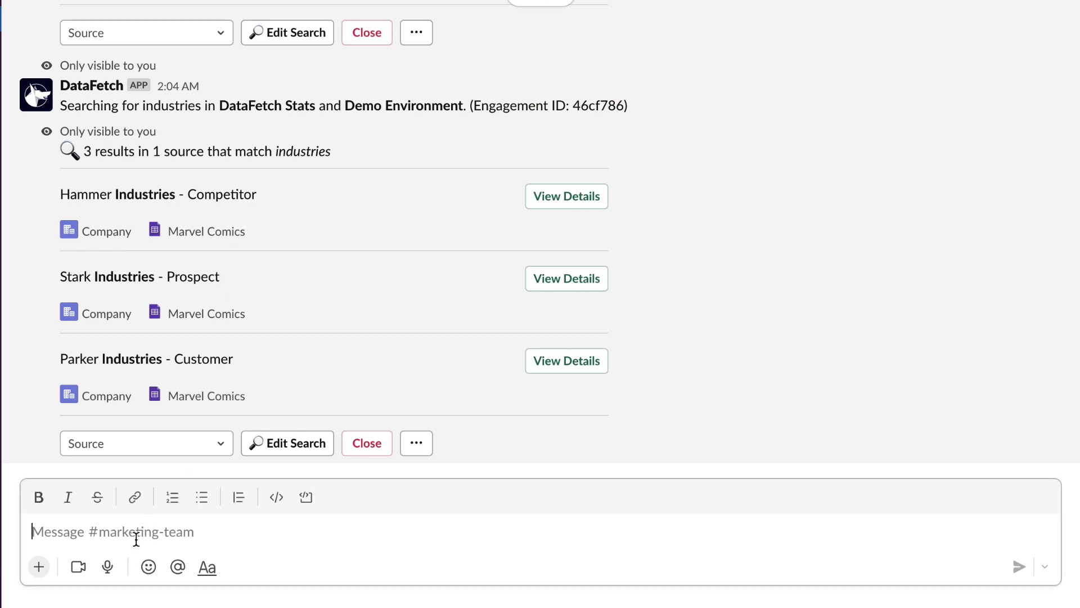
text(/fx)
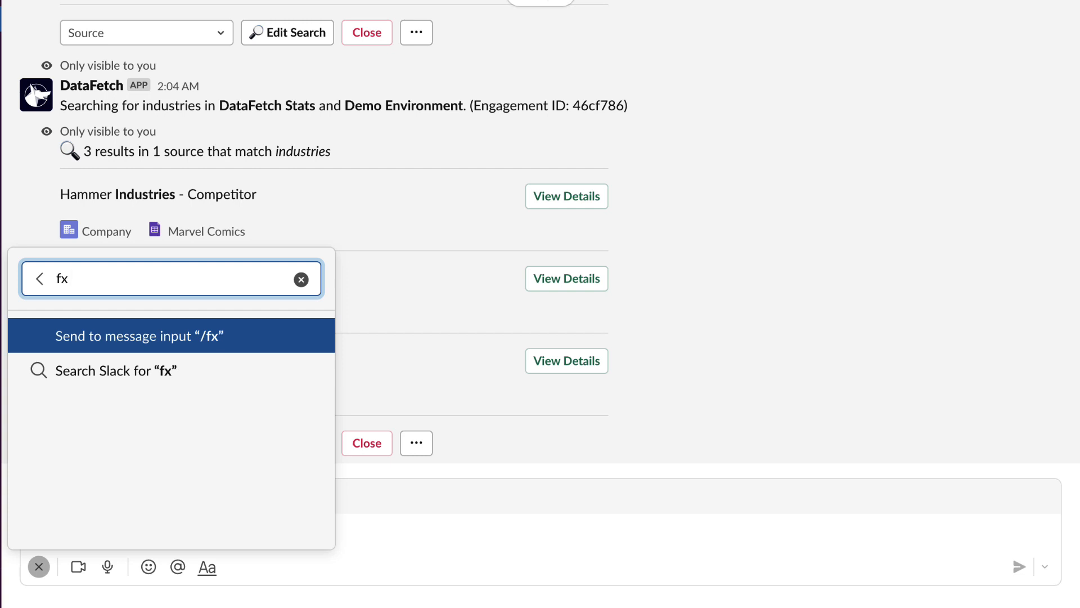
key(BackSpace)
key(BackSpace)
text(df odin)
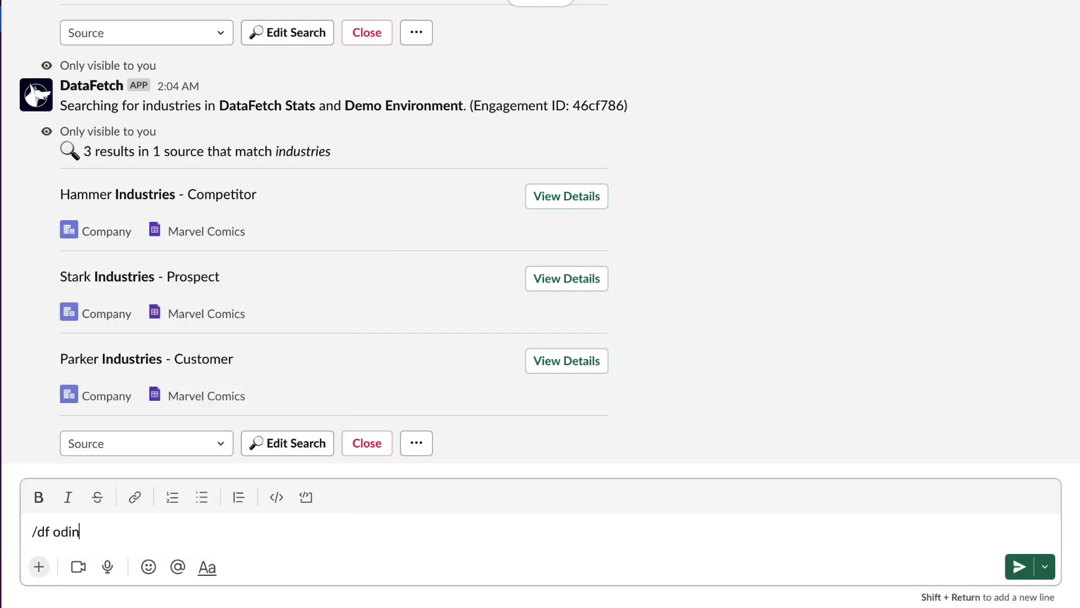
key(Return)
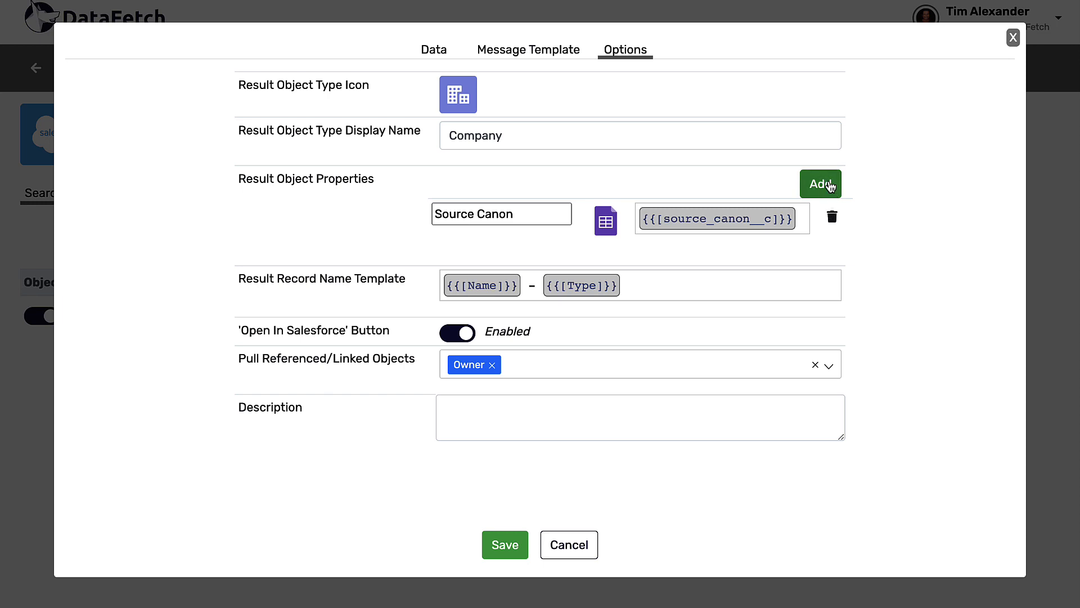
In DataFetch, add a second result object property named Billing State to the Account search options
click(830, 185)
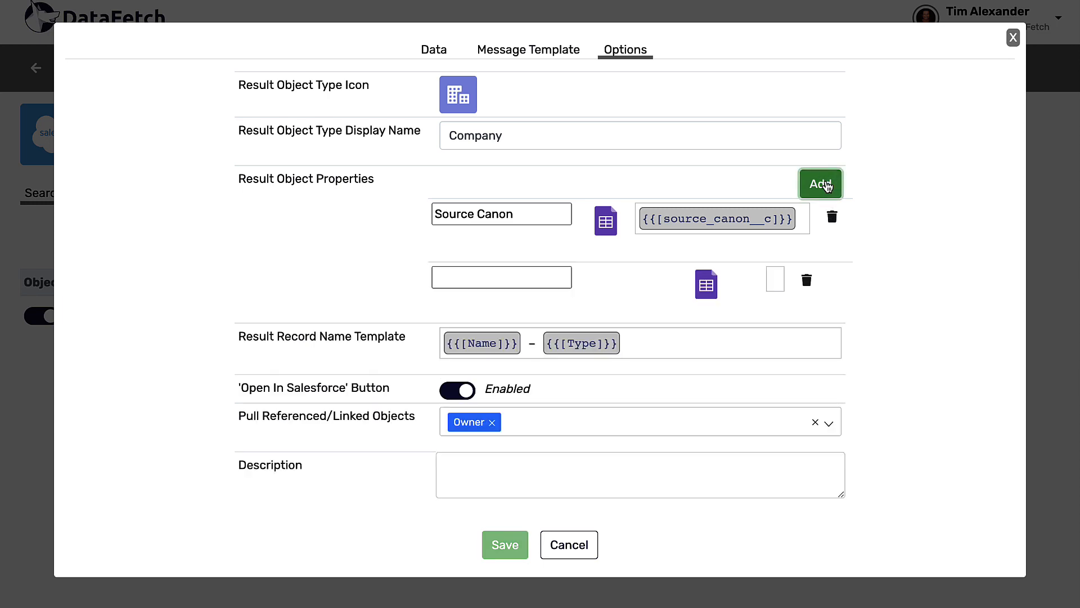
click(498, 280)
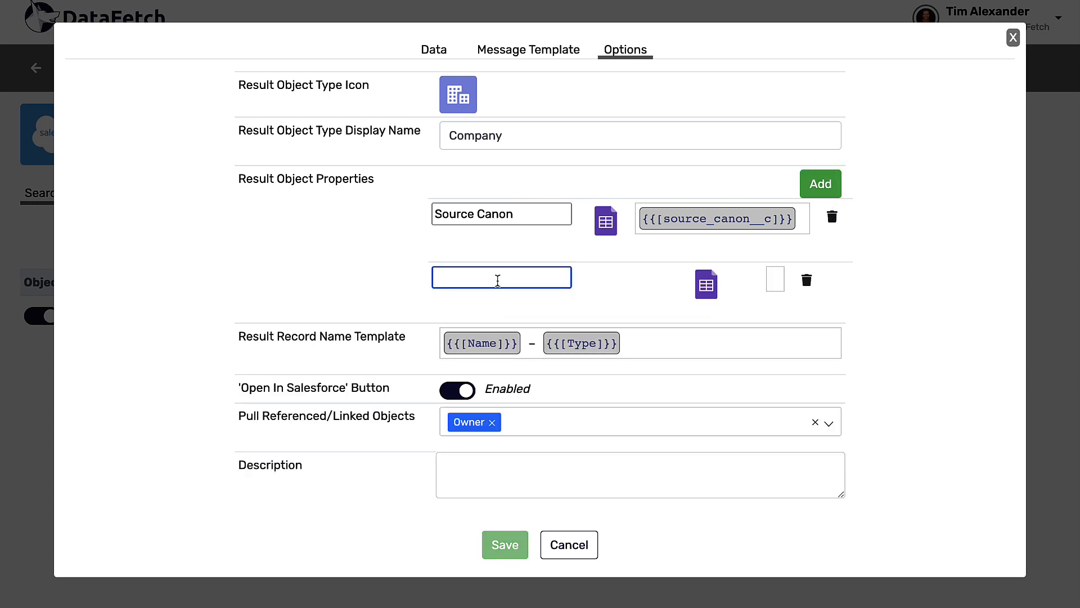
text(Billing State)
click(775, 279)
Find the state fields in the message template and copy {{[BillingState]}} into the Billing State property's value
click(502, 50)
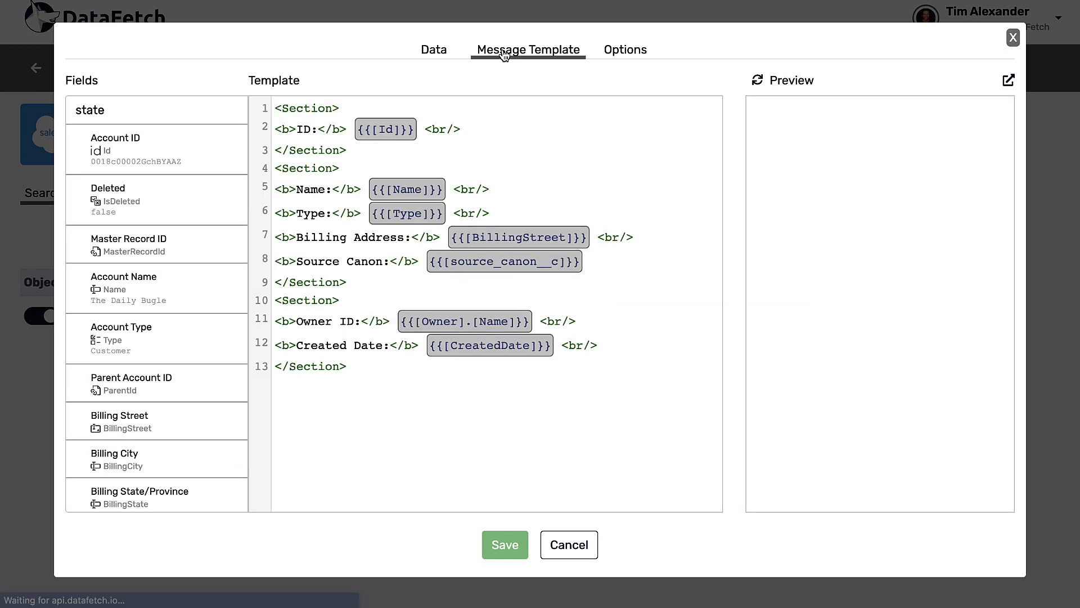
click(168, 111)
text(state)
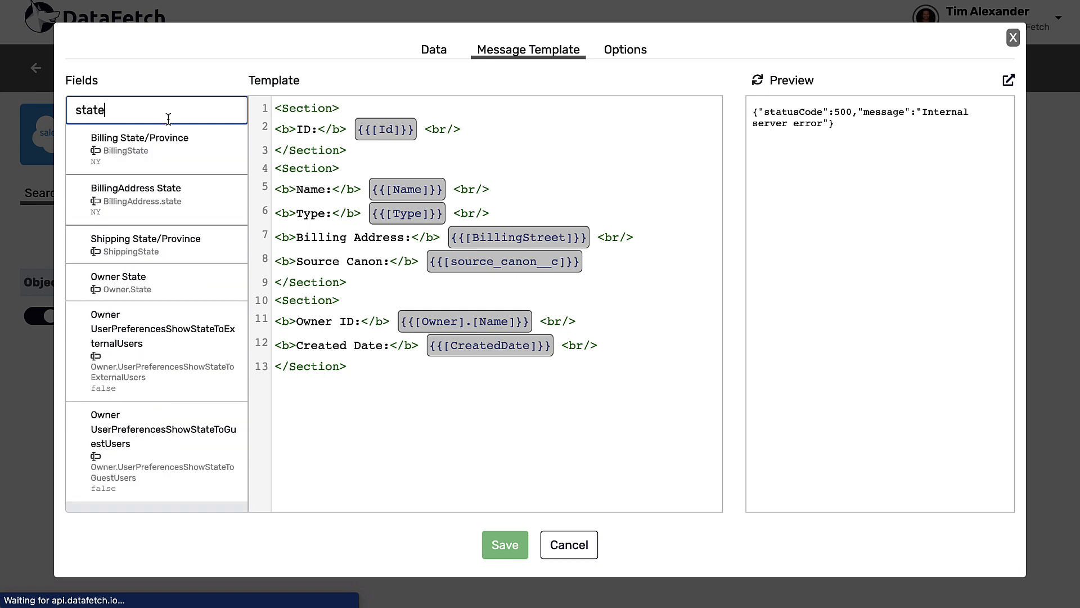
drag(158, 154, 350, 151)
key(ctrl+x)
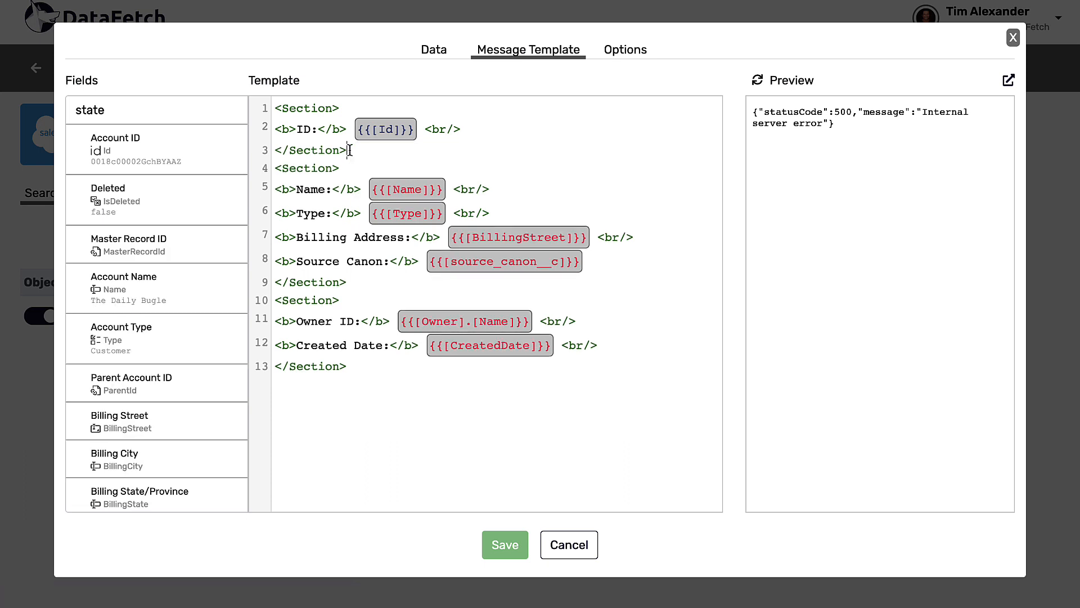
click(621, 51)
click(695, 277)
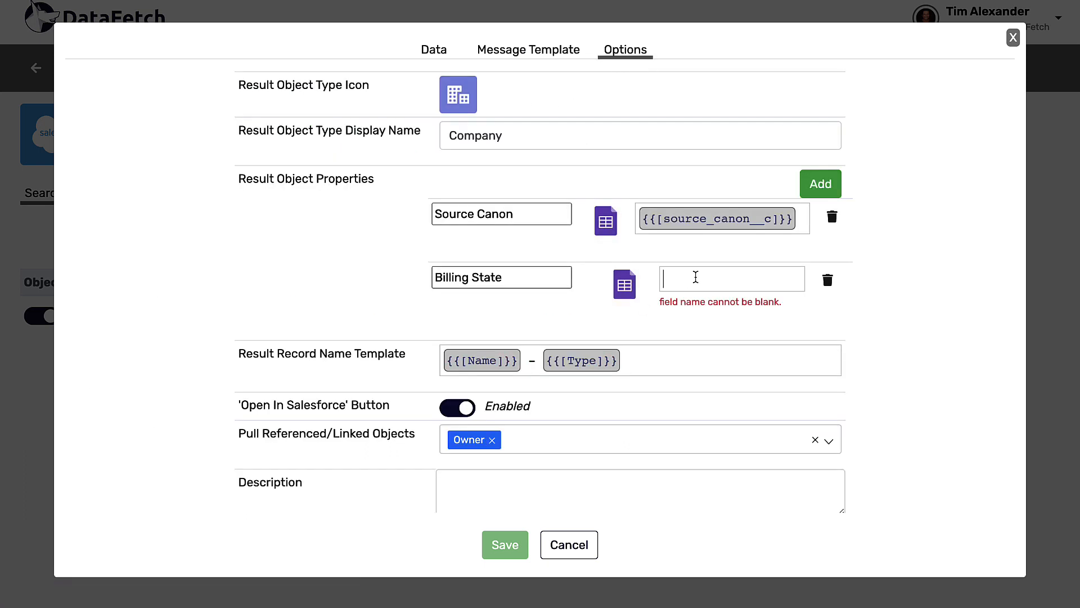
key(ctrl+v)
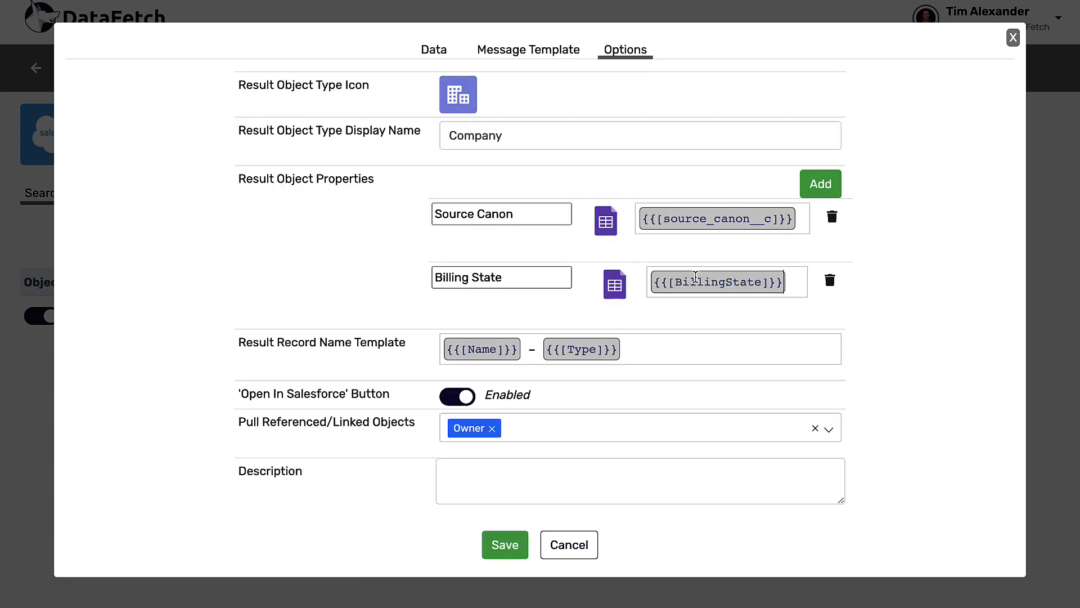
Save the Billing State property and run /df industries in Slack's marketing-team channel
click(503, 546)
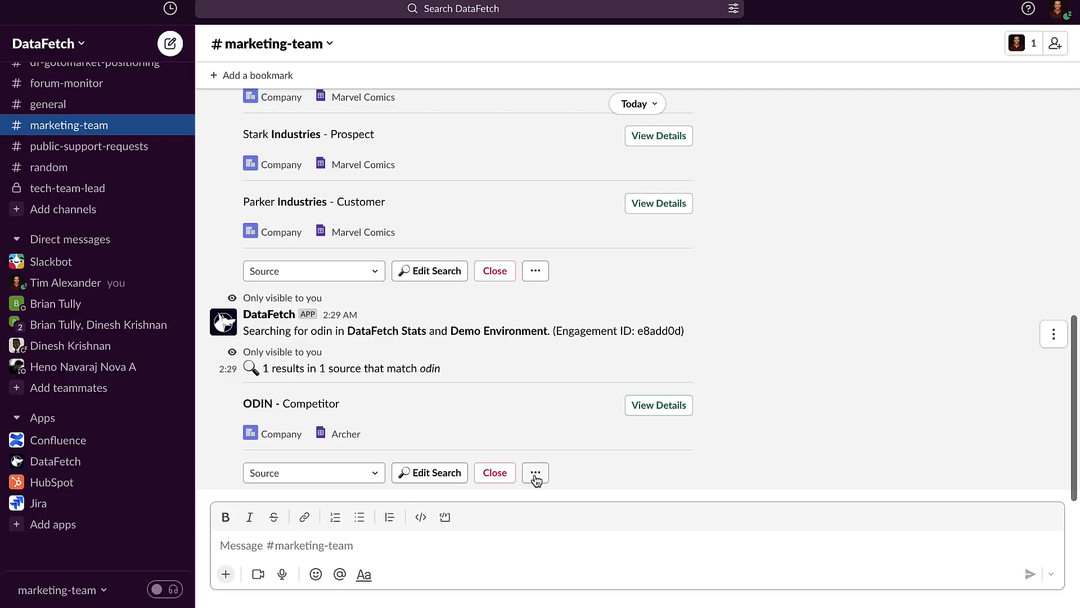
text(/df in)
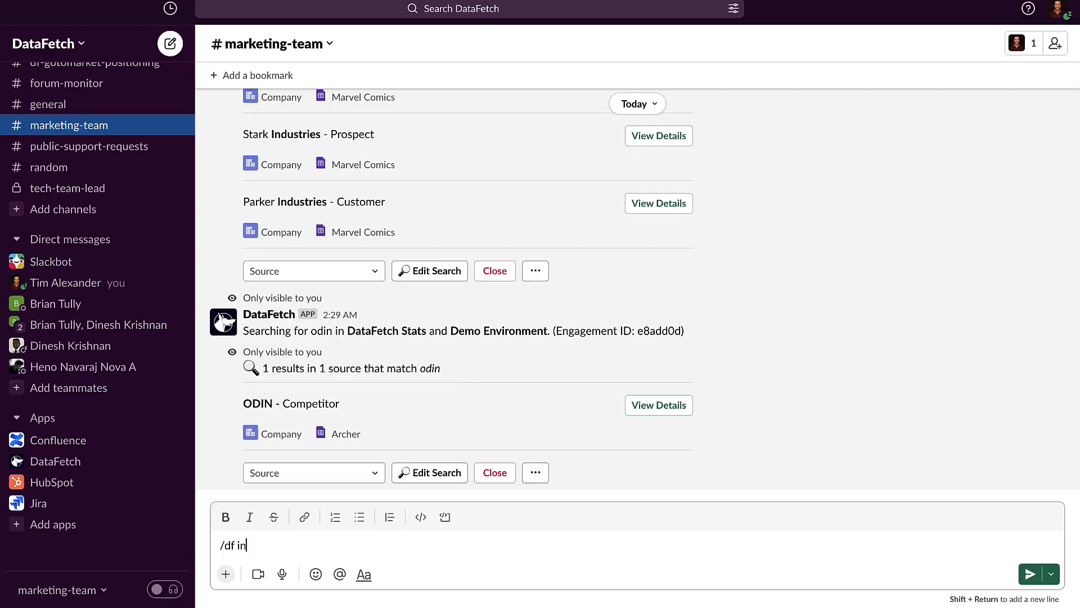
text(dustries)
key(Return)
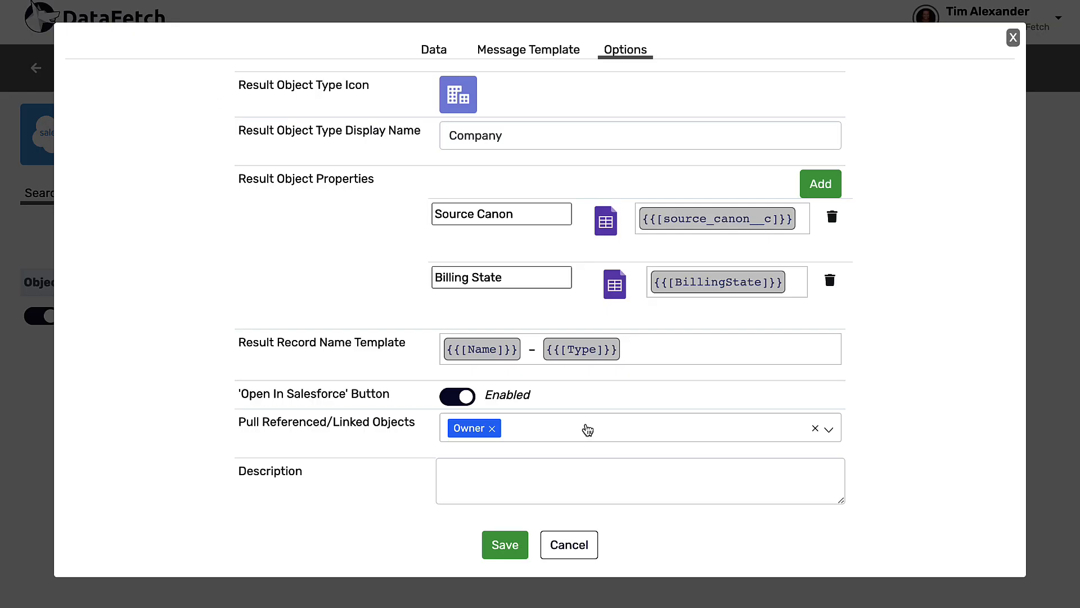
In DataFetch, add a third result object property with a blank name and the {{[Description]}} field as its value
click(819, 188)
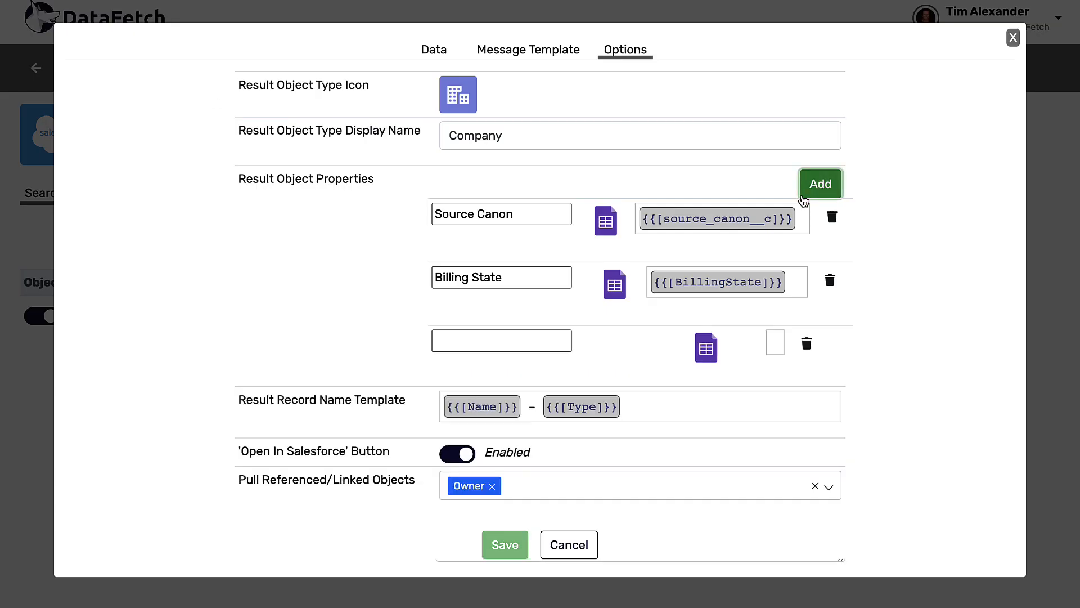
click(541, 343)
text(Desc)
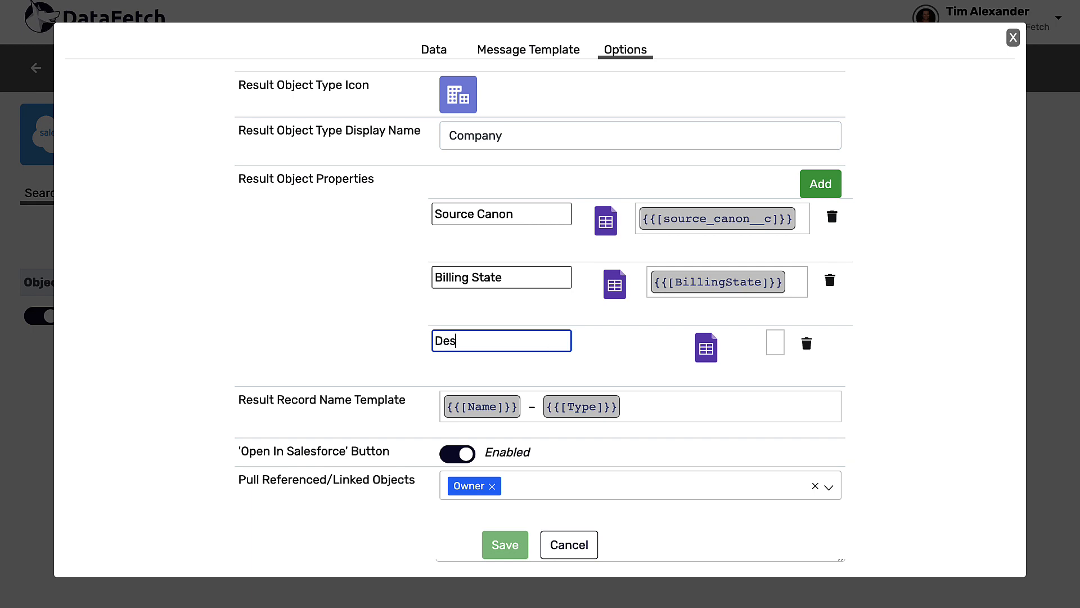
click(775, 344)
Save the Description field property and refresh the industries results in Slack to review them
click(503, 546)
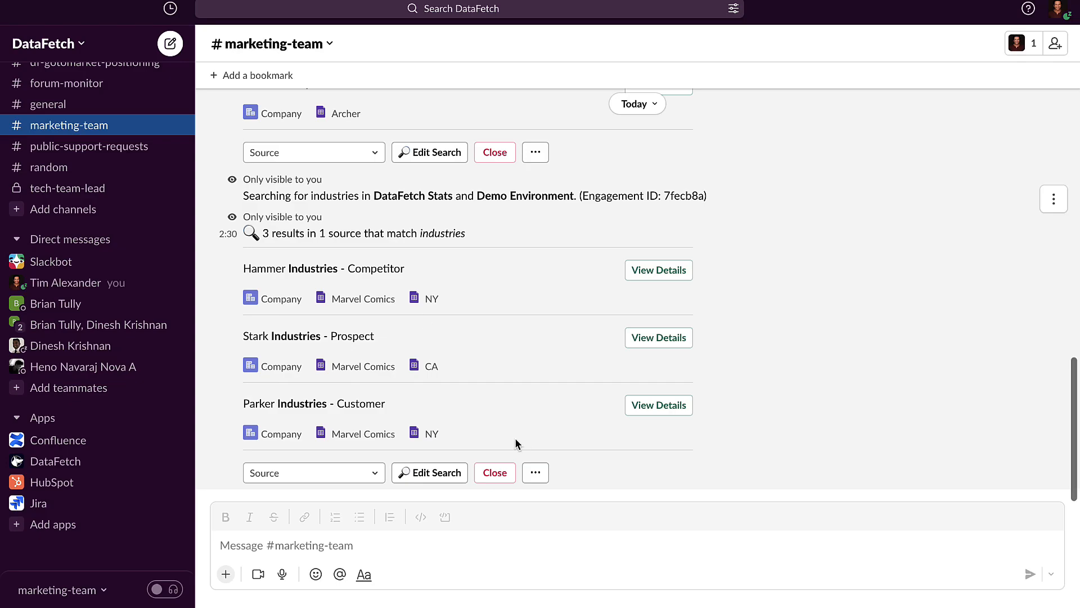
click(535, 472)
click(553, 497)
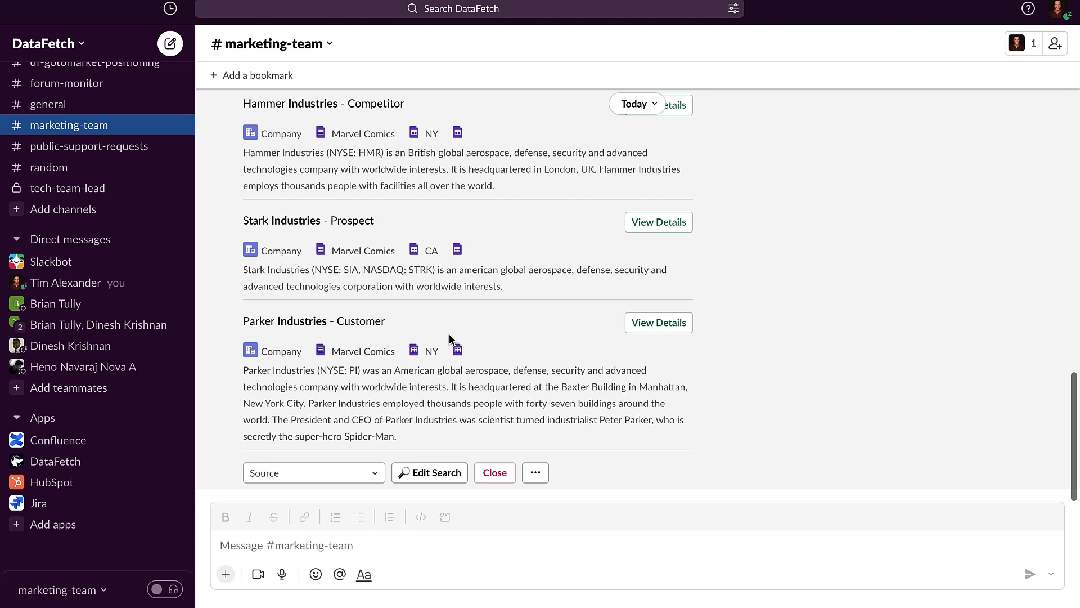
scroll(449, 333, up, 2)
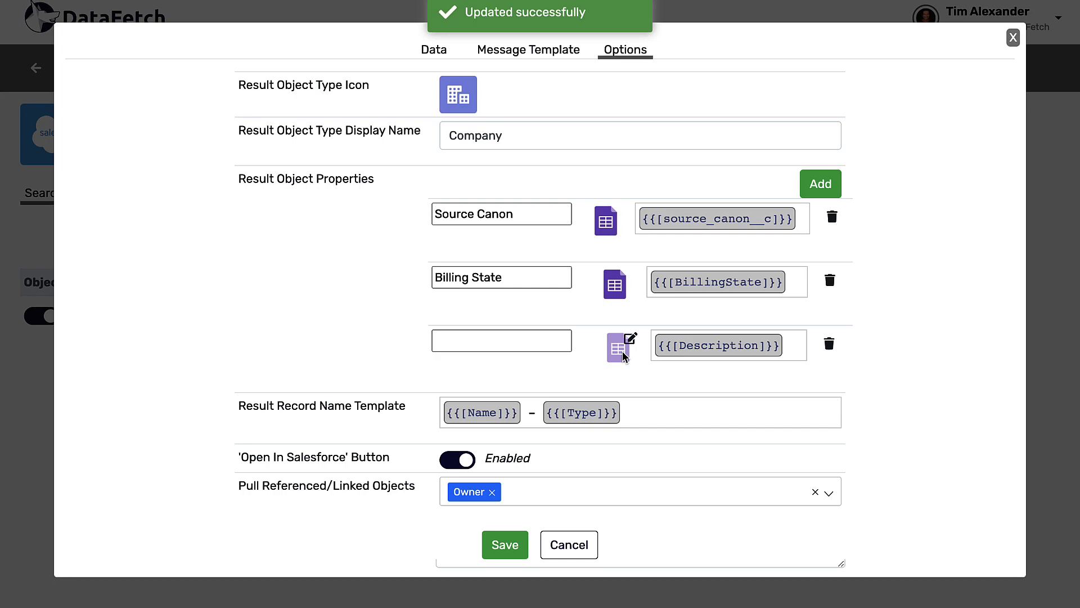
In DataFetch, replace the icon of the {{[Description]}} property with the image file square_transparent_64x64
click(623, 344)
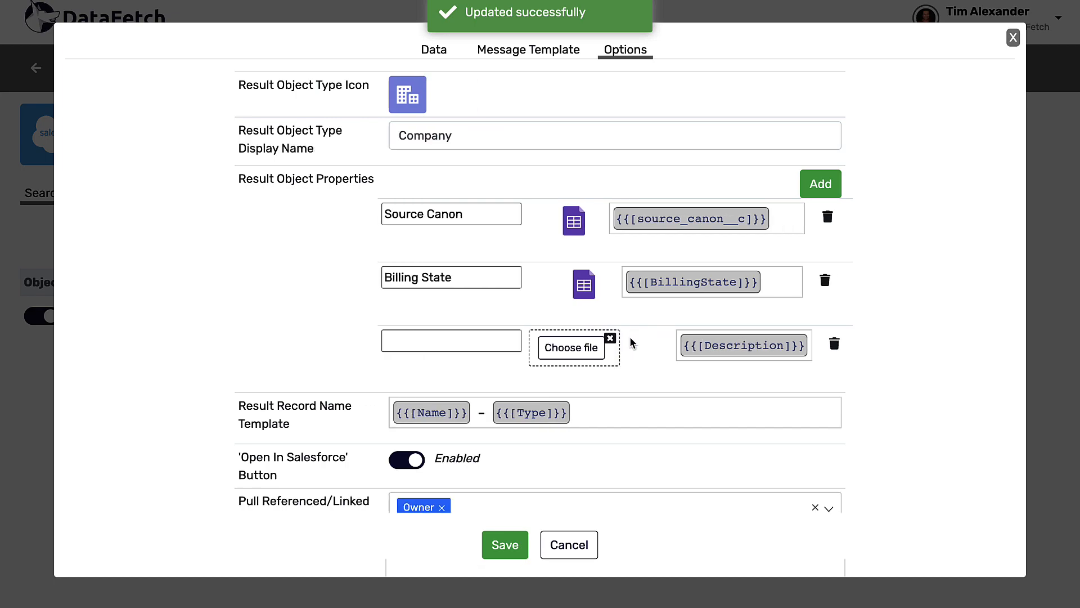
click(596, 347)
key(Escape)
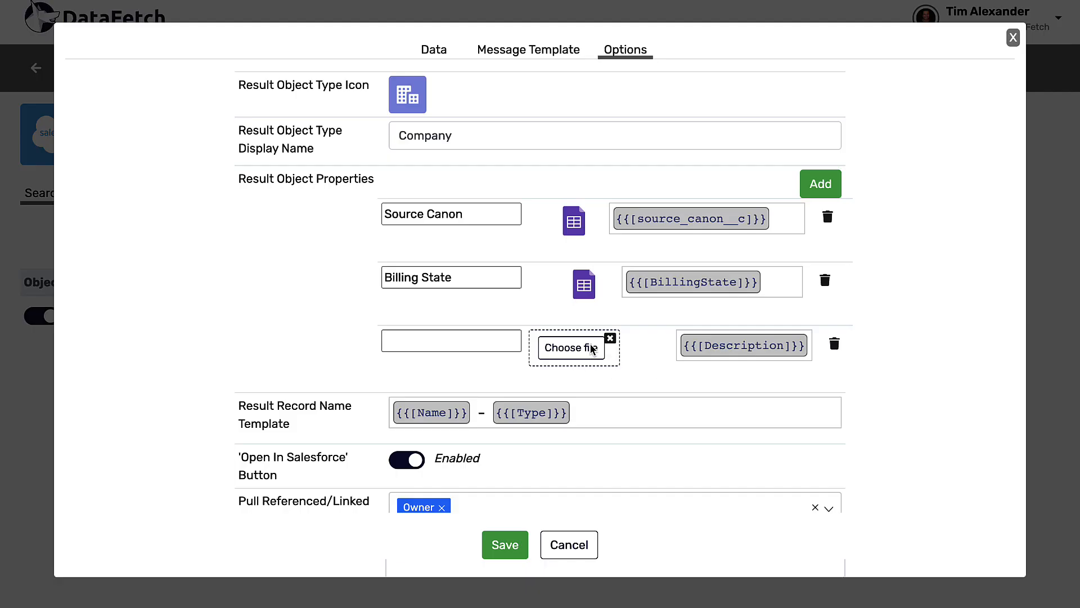
click(592, 348)
text(transparent)
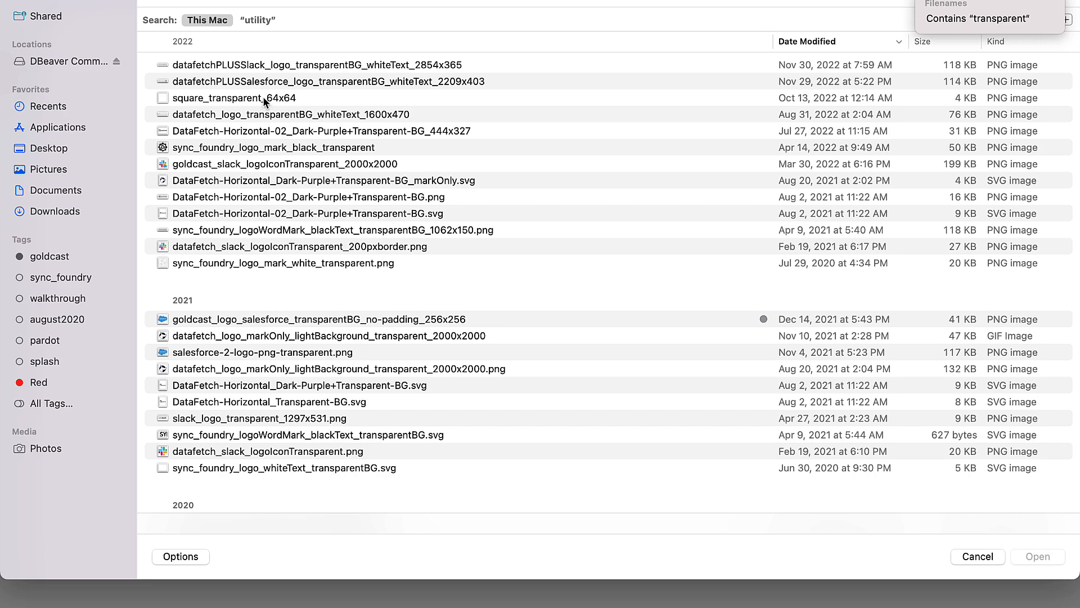
click(265, 102)
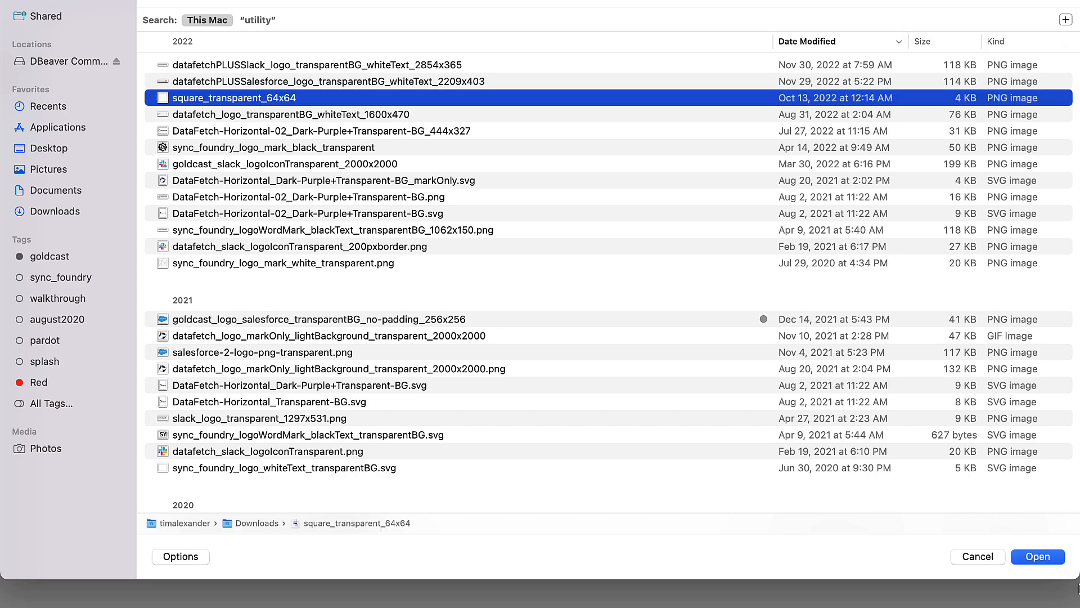
click(1038, 557)
Save the transparent icon, return to Slack and refresh the industries results to check the description's layout
click(505, 544)
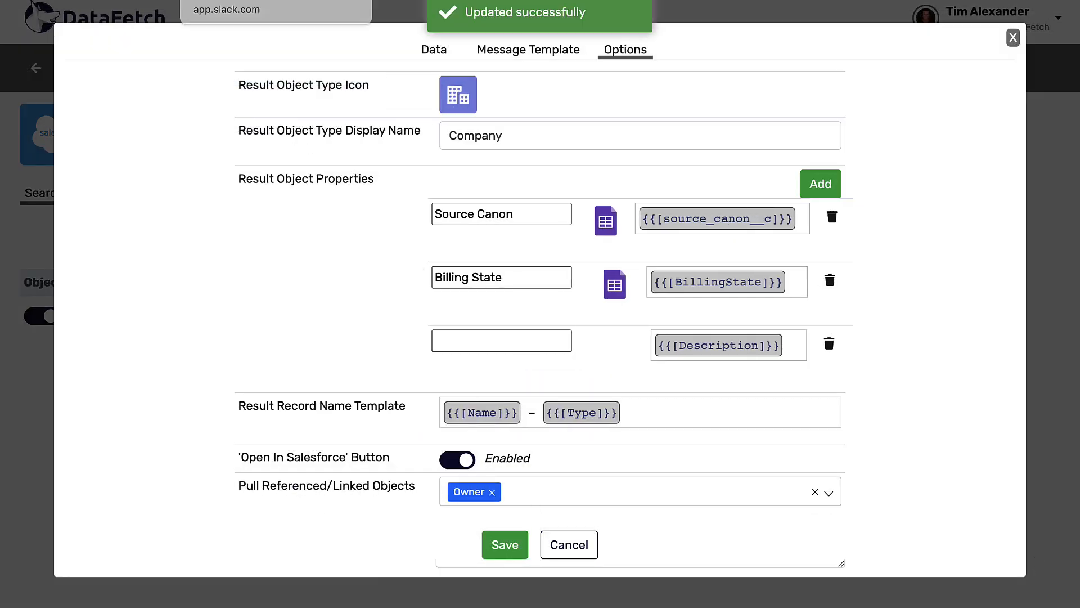
click(248, 0)
key(super+r)
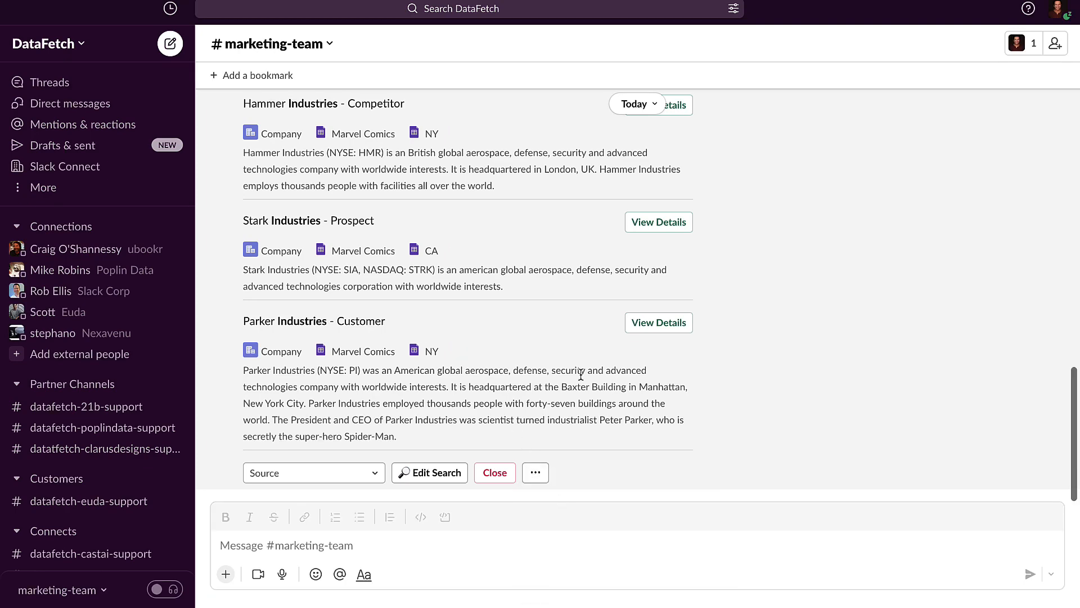
scroll(580, 375, up, 1)
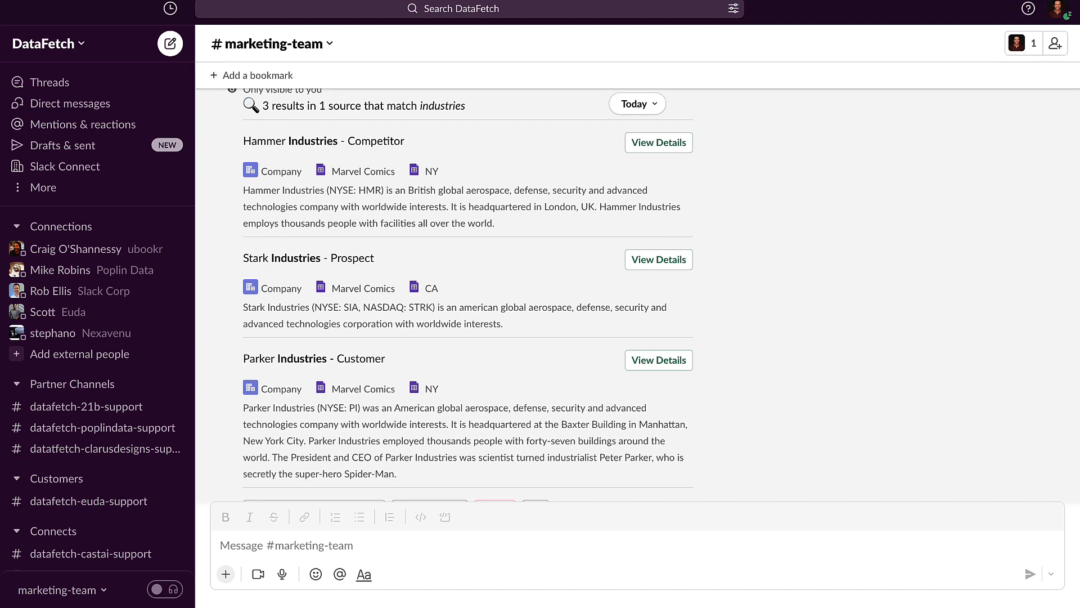
scroll(581, 379, down, 1)
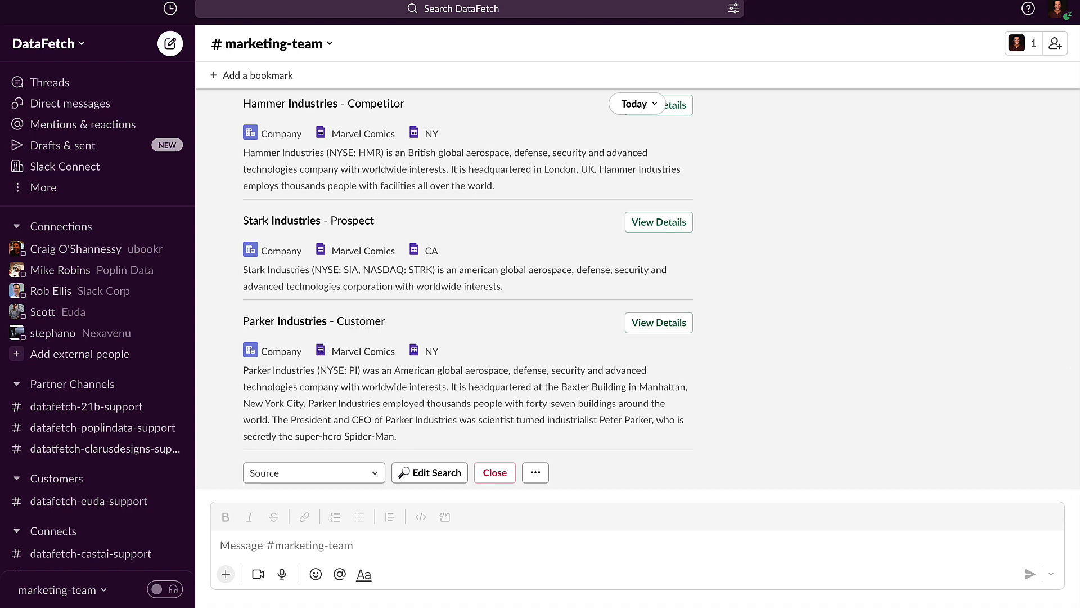
View the details of the Parker Industries result in Slack and open its record in Salesforce
click(678, 325)
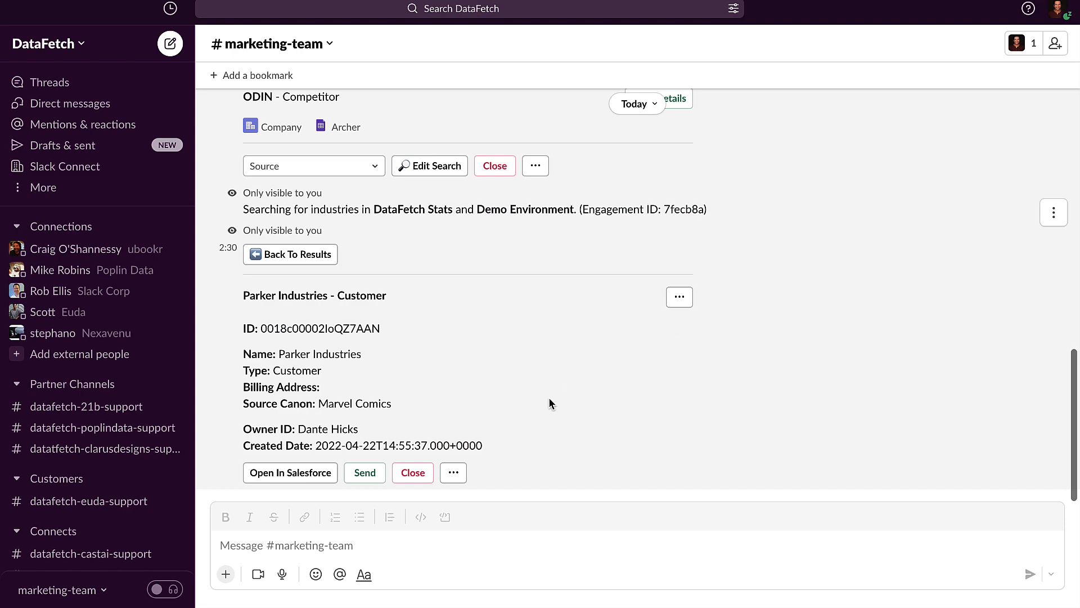
click(325, 479)
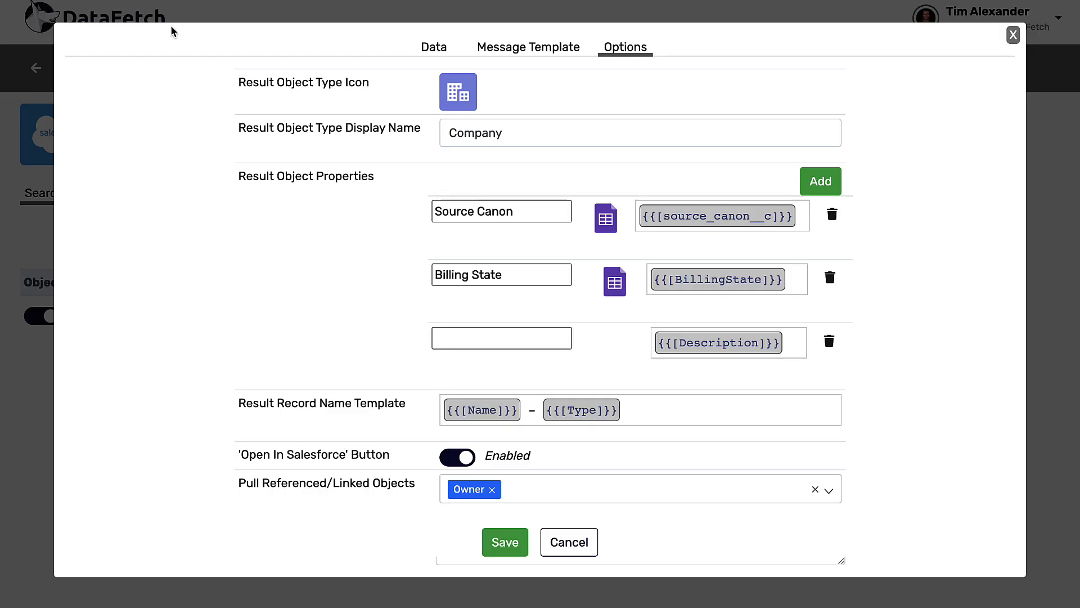
Disable and save the 'Open In Salesforce' button option in DataFetch, and refresh the Parker Industries record's data in Slack
click(468, 457)
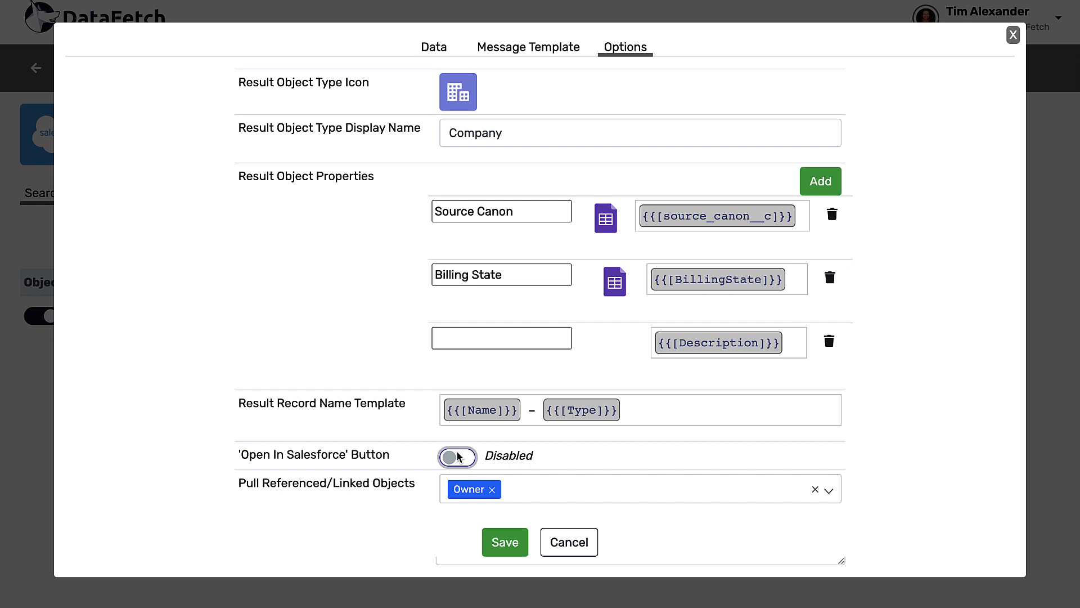
click(512, 544)
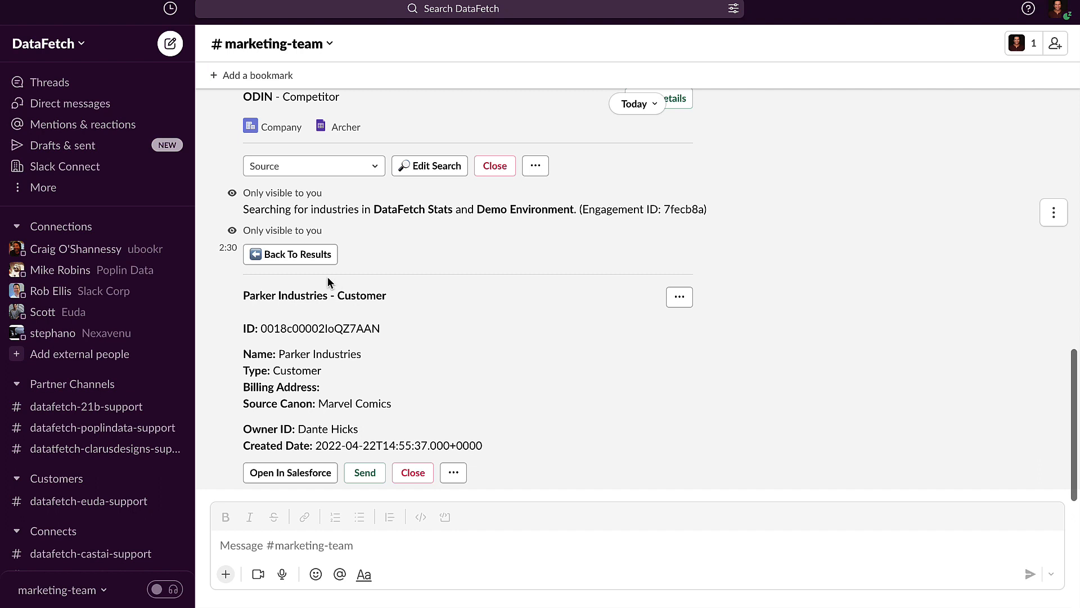
click(447, 474)
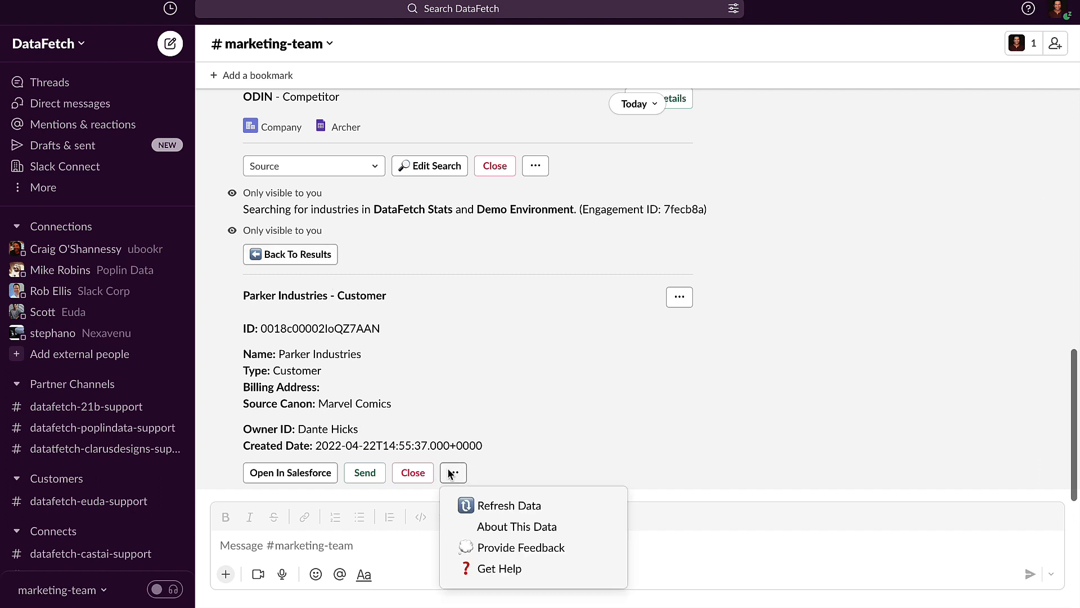
click(463, 503)
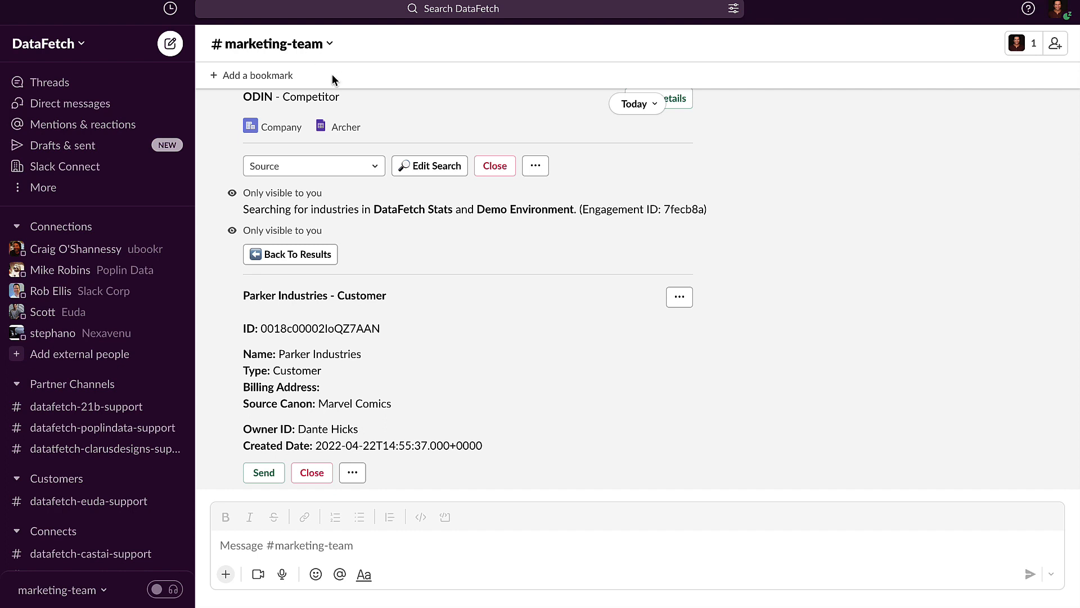
Return to the industries results and open the details of Stark Industries
click(303, 255)
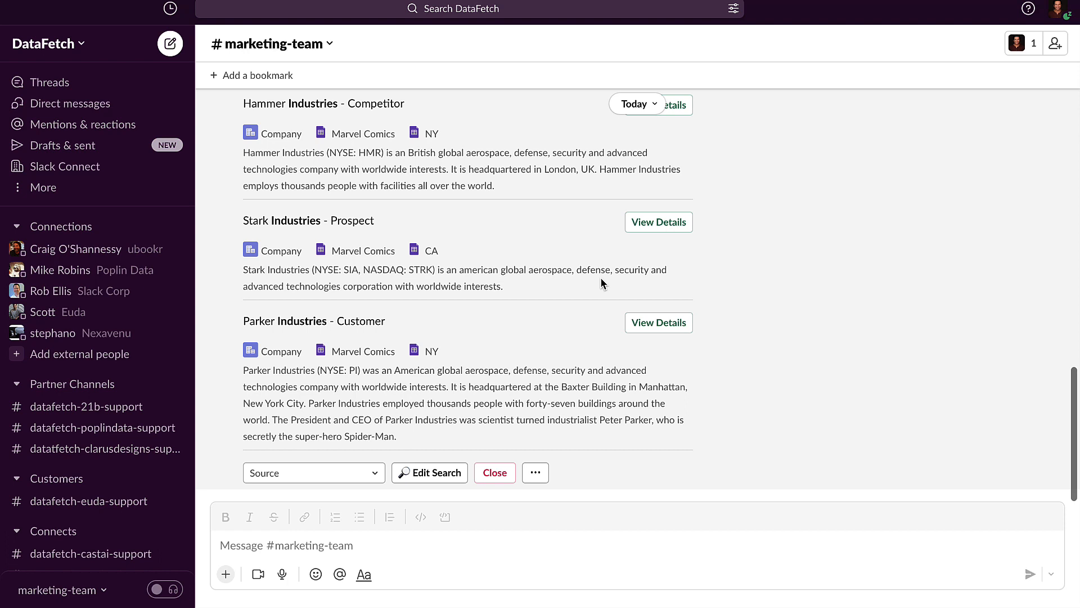
click(668, 222)
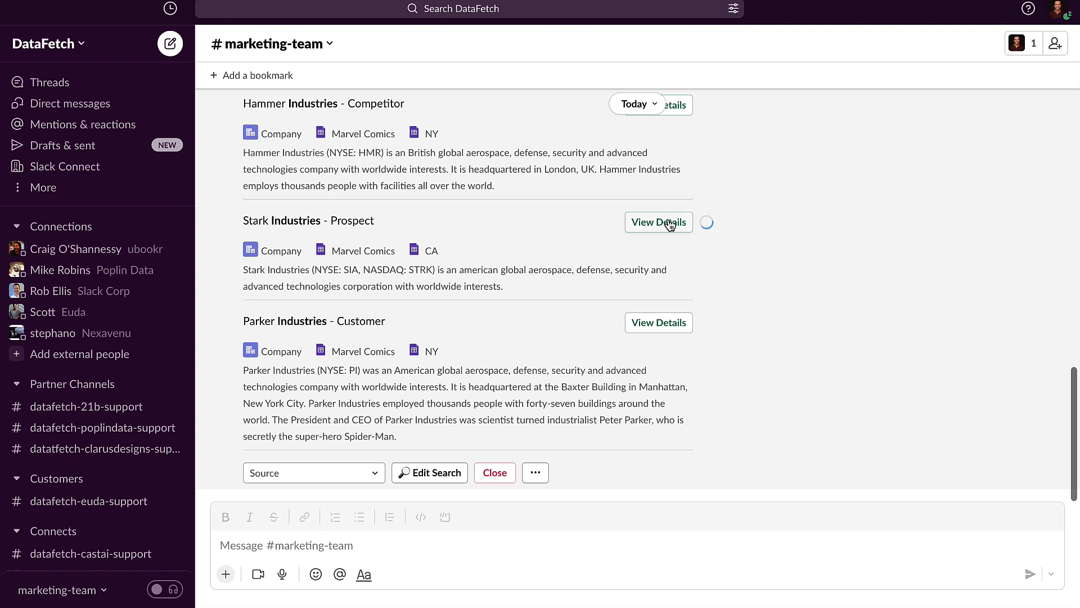